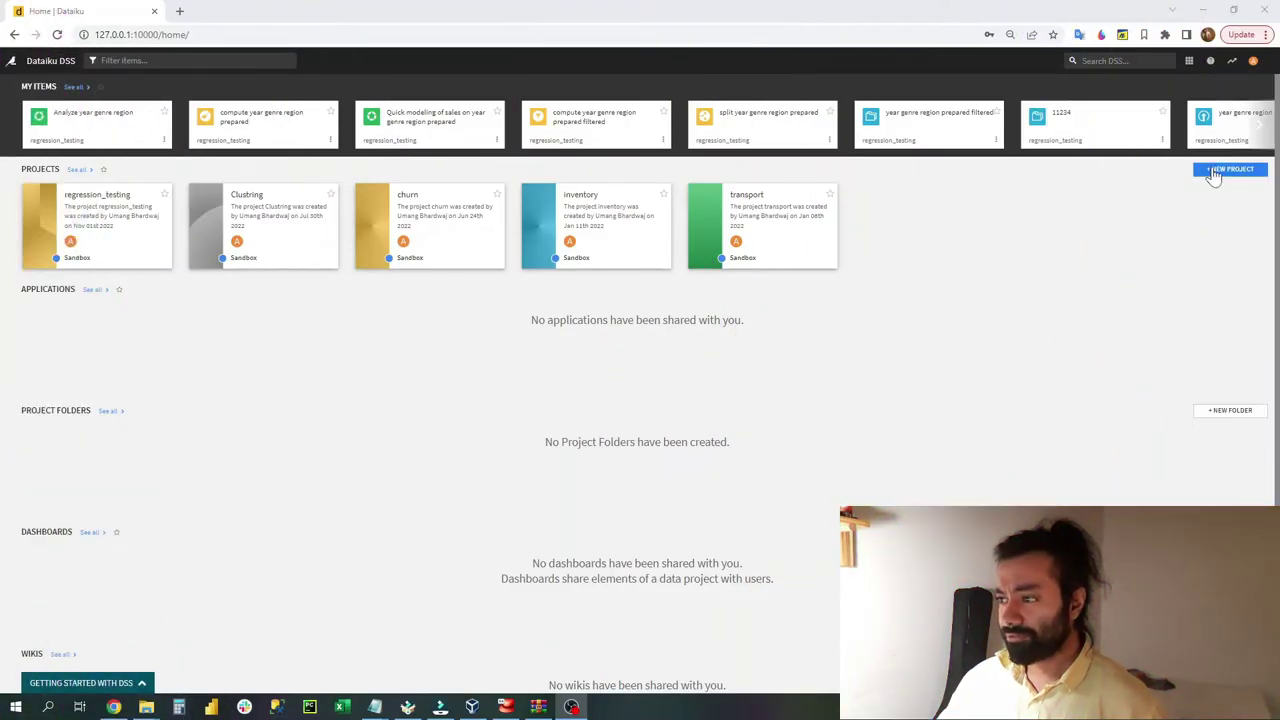
Create a new blank Dataiku project named 'regression model' (key REGRESSIONMODEL)
click(1215, 171)
click(1160, 188)
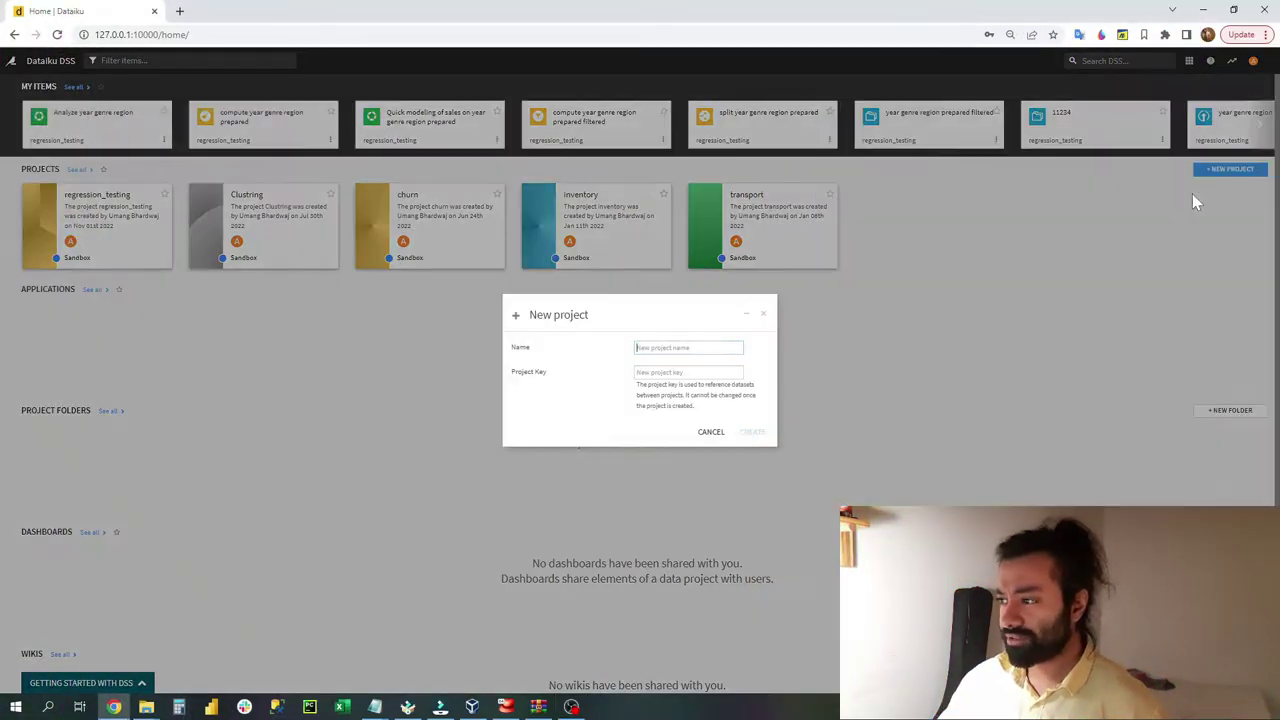
click(698, 350)
text(r)
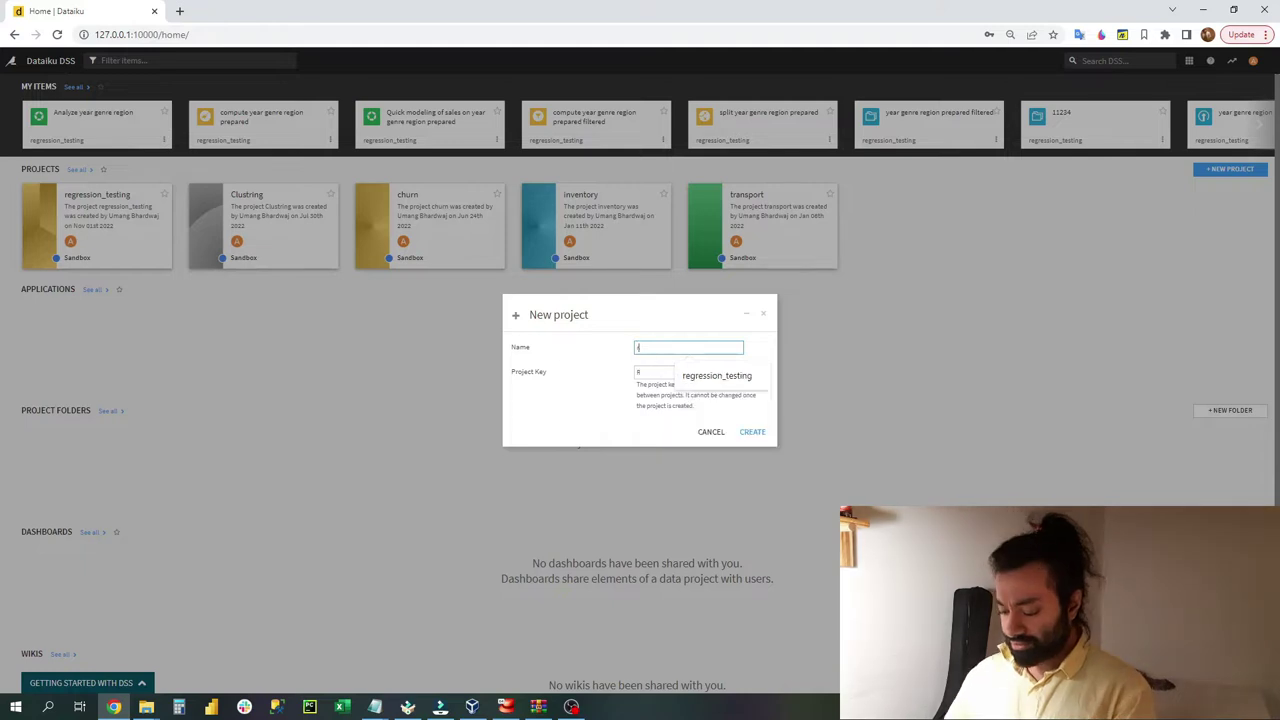
text(egression c)
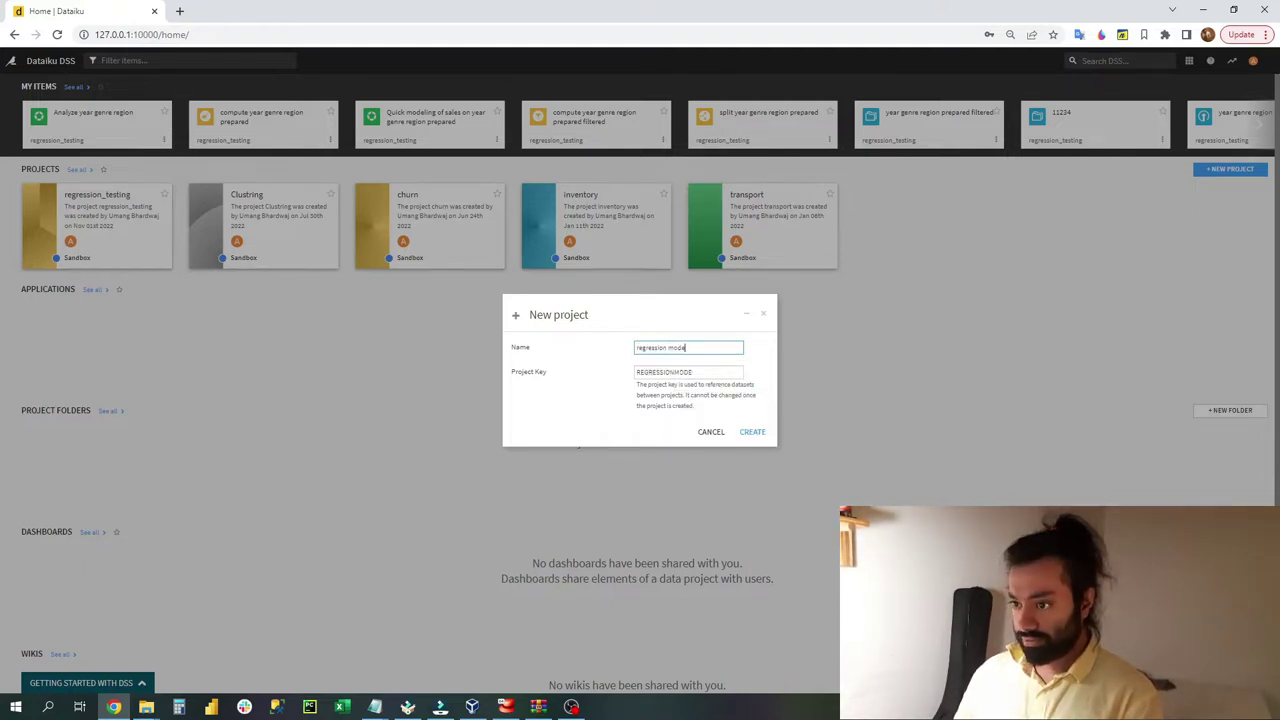
text(odel)
key(Return)
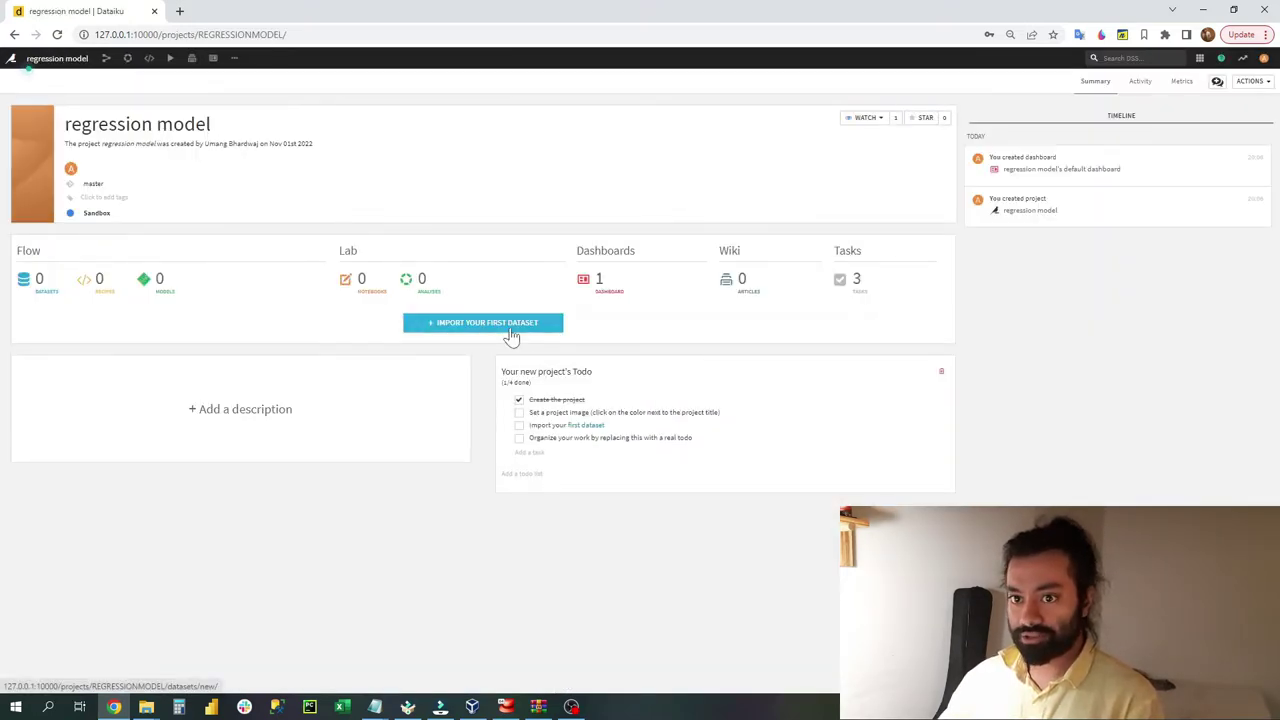
Upload year_genre_region.csv, preview its parsed columns, and create the year_genre_region dataset
click(510, 330)
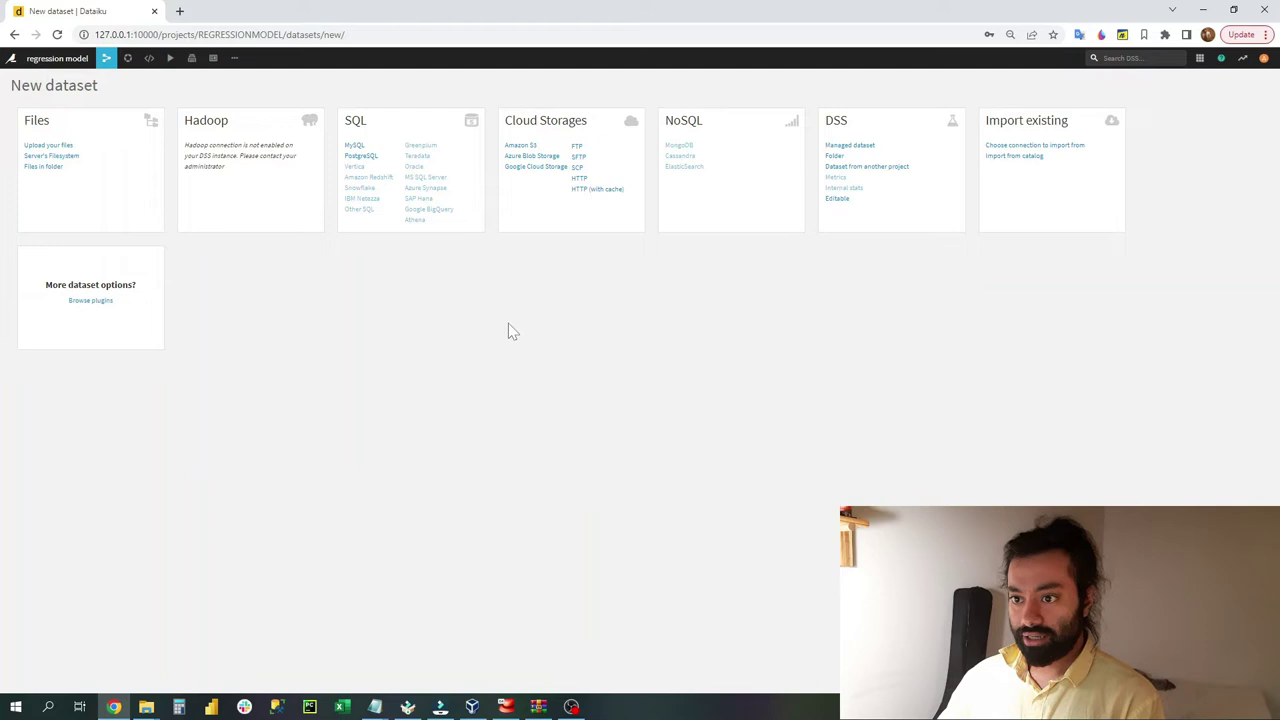
click(83, 149)
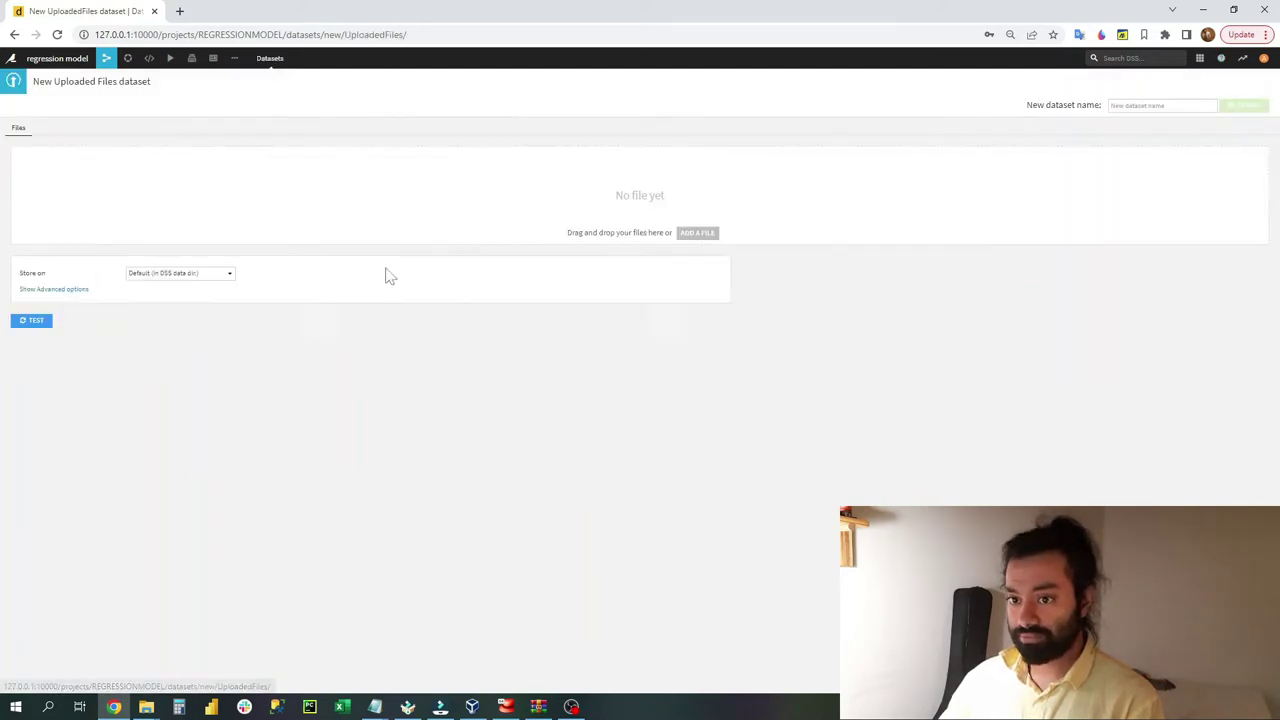
click(686, 240)
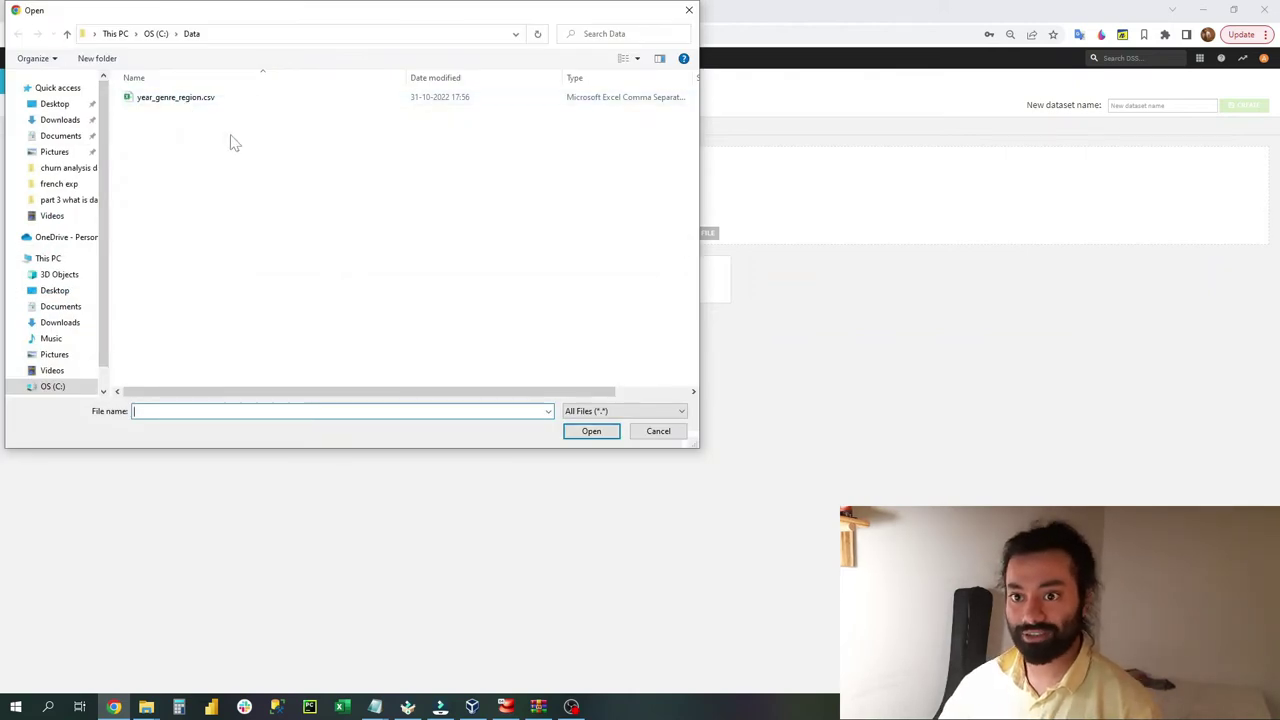
click(222, 99)
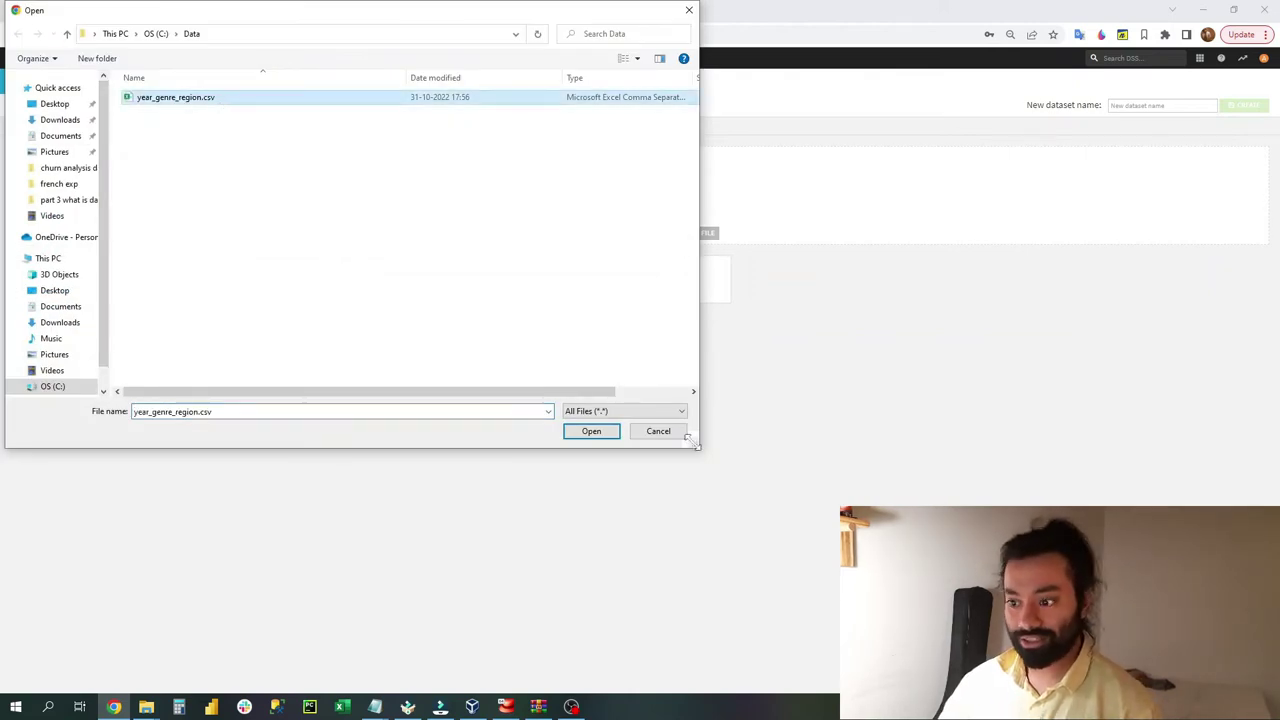
click(592, 431)
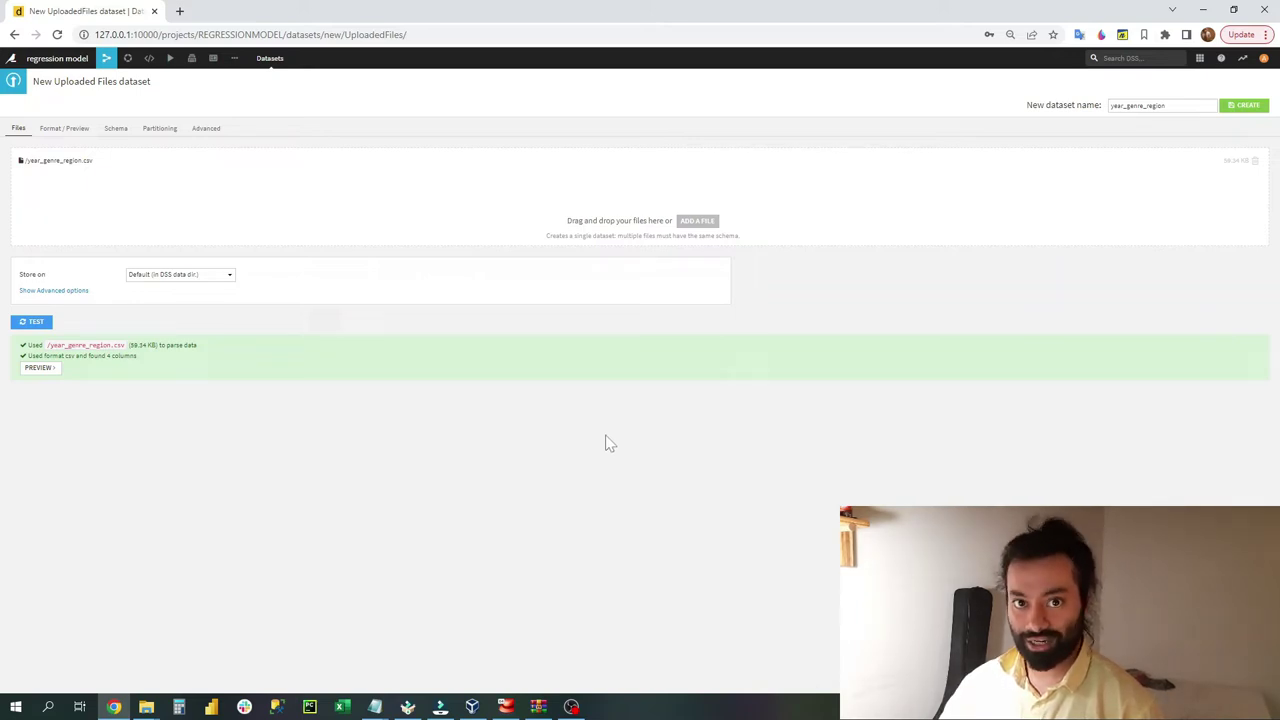
click(44, 369)
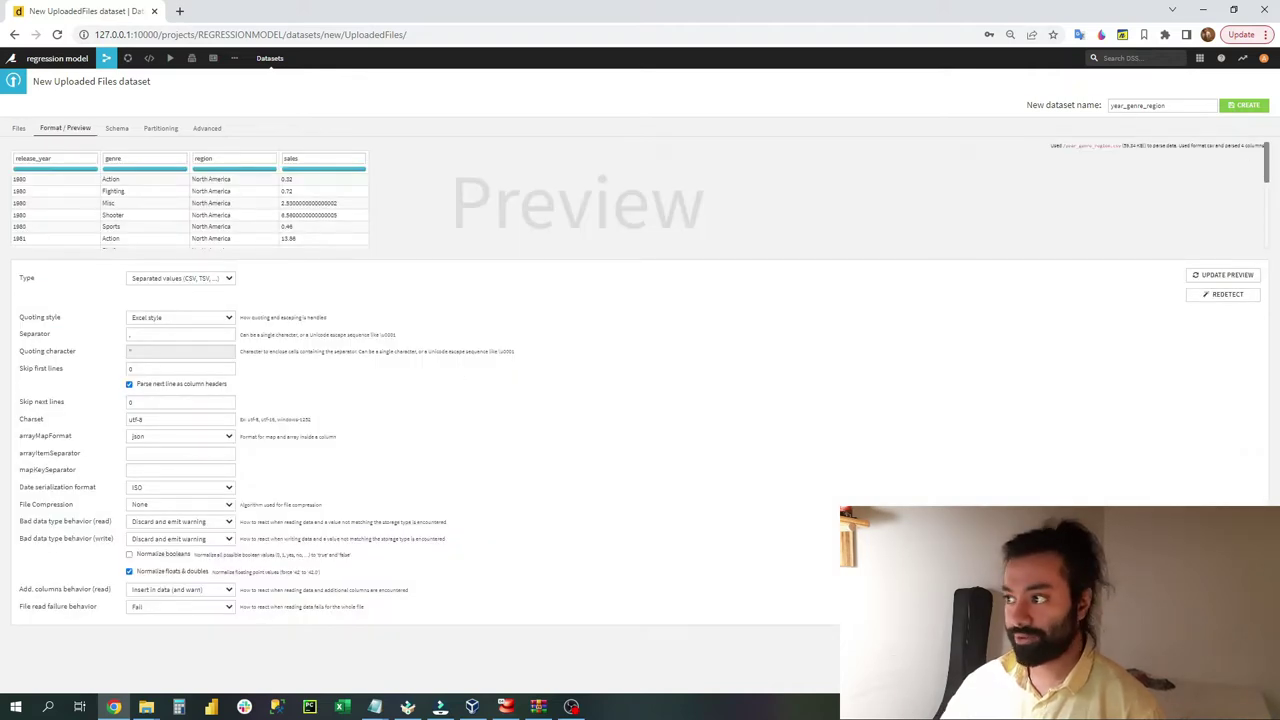
click(1243, 107)
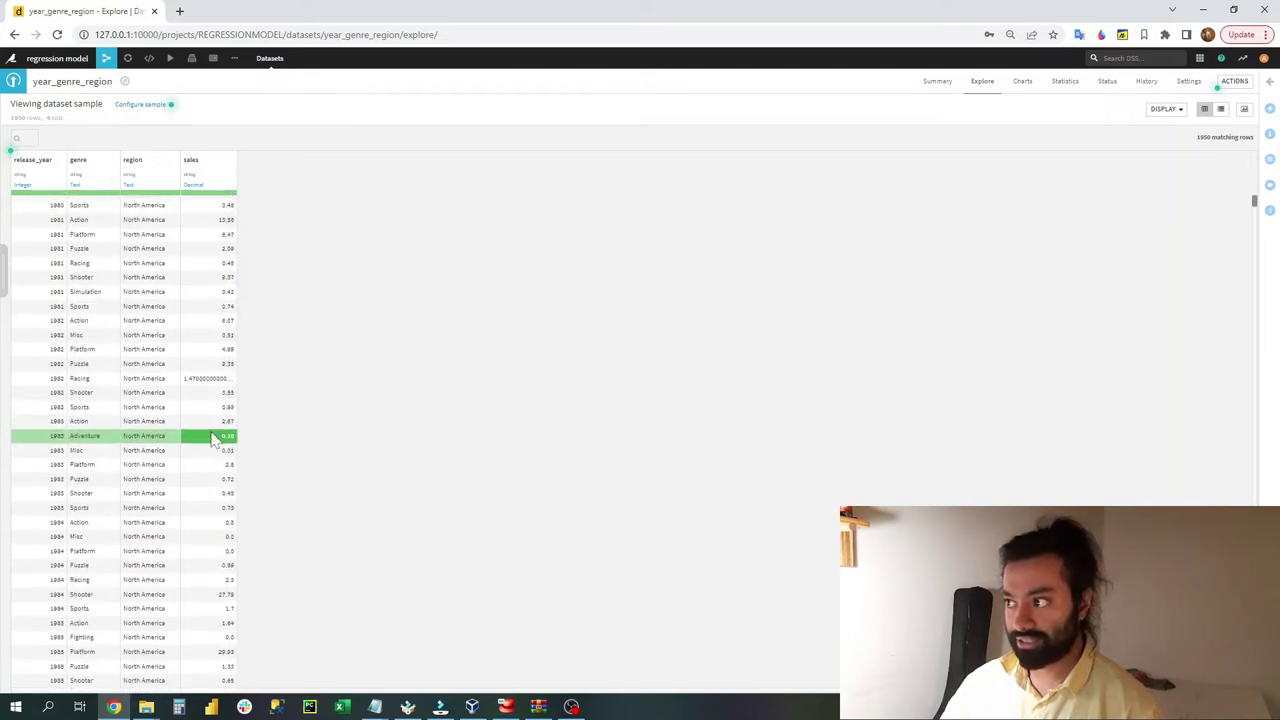
From the Flow, create an AutoML quick-prototype analysis predicting sales on year_genre_region
click(52, 58)
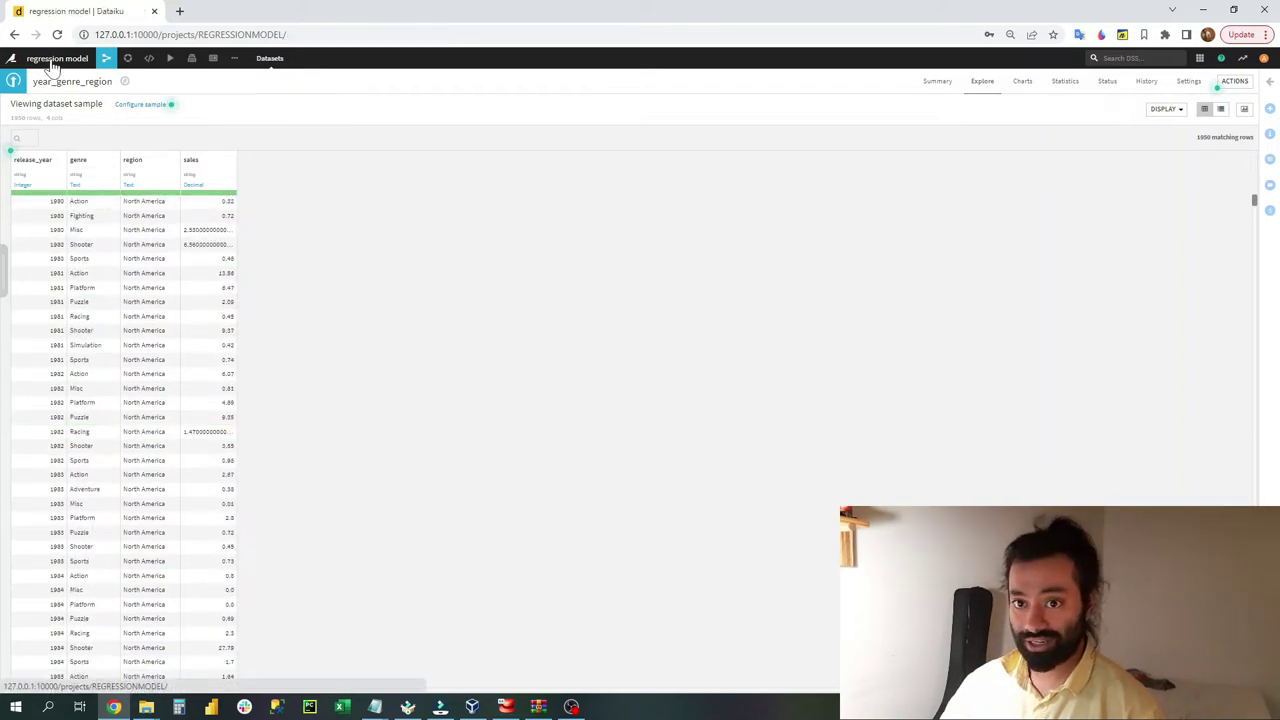
click(520, 326)
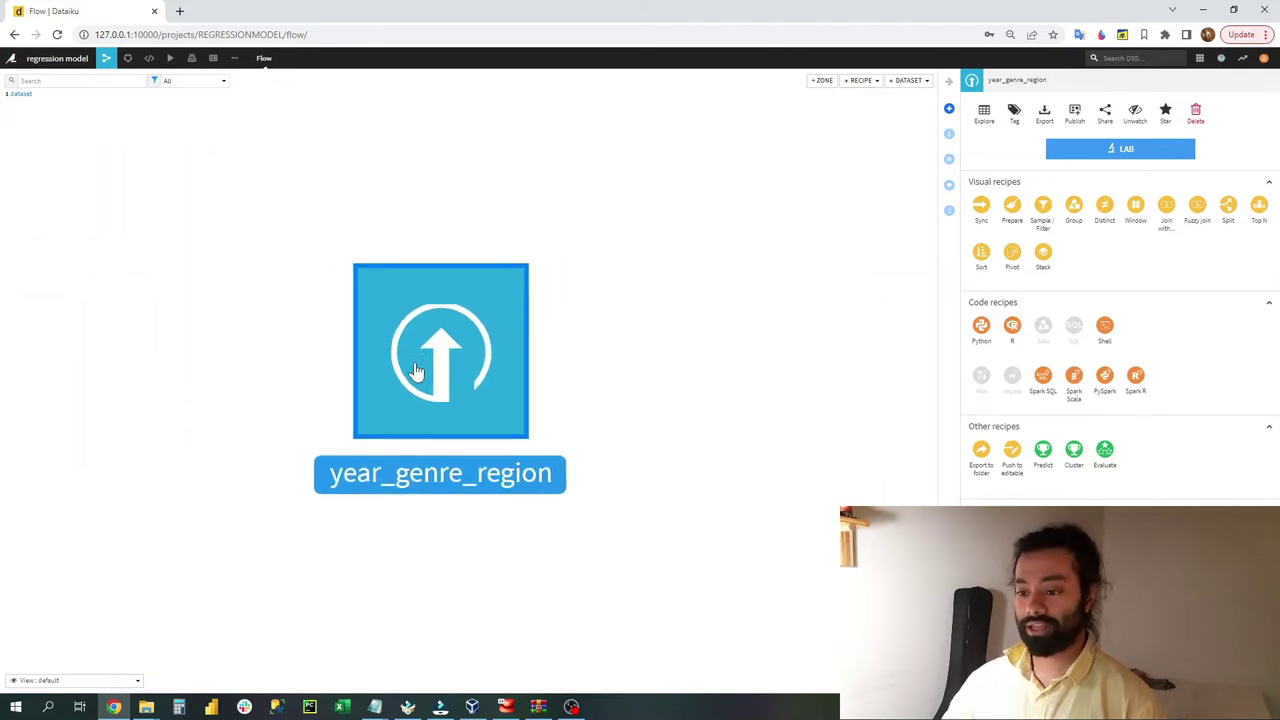
click(1121, 152)
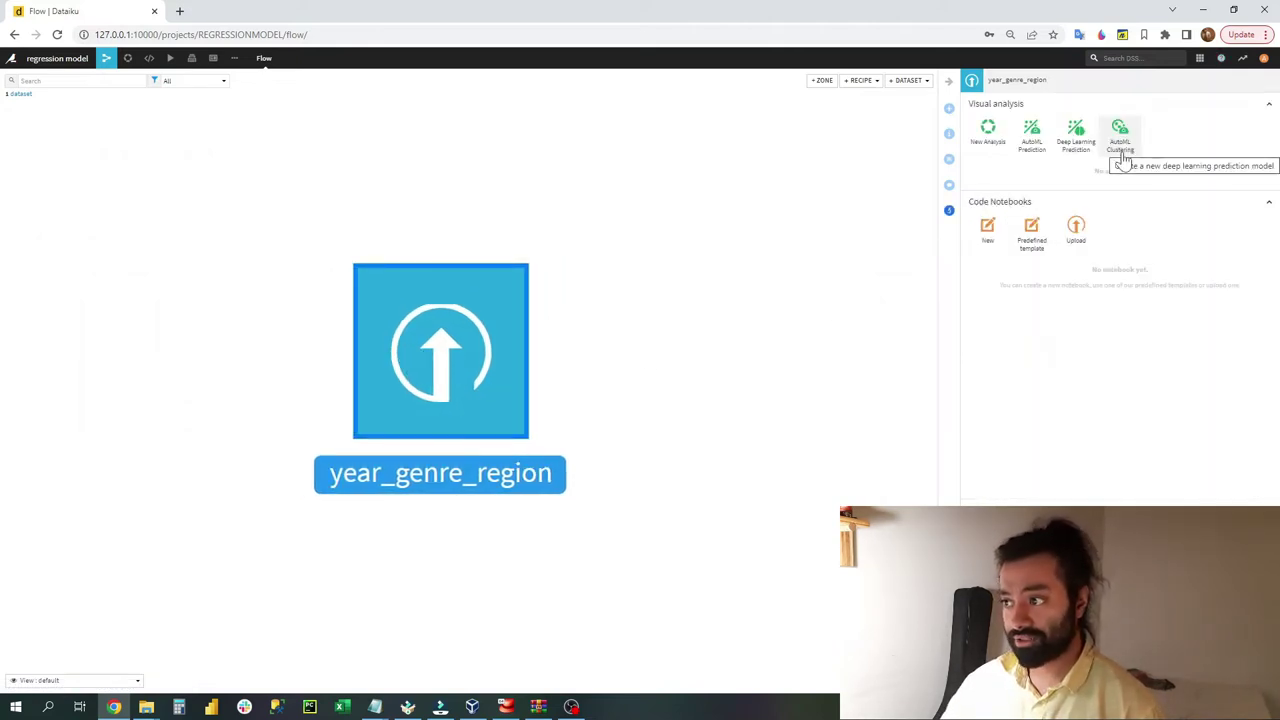
click(1033, 150)
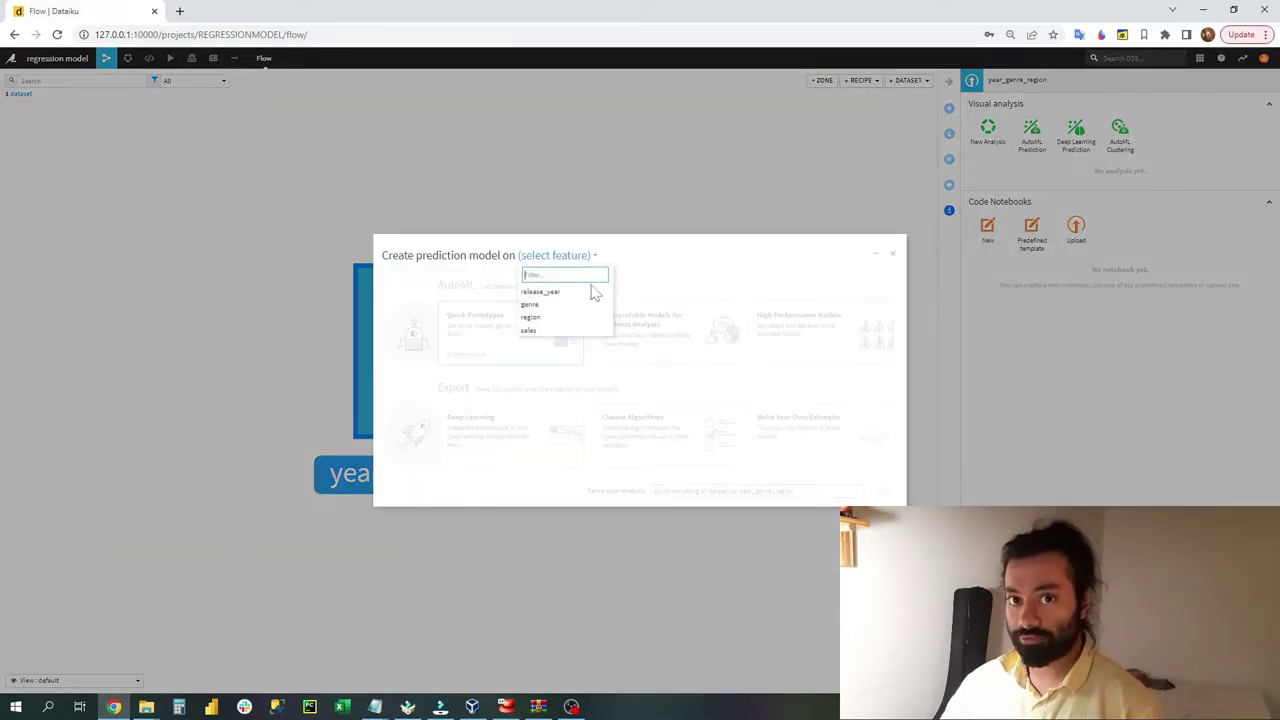
click(535, 330)
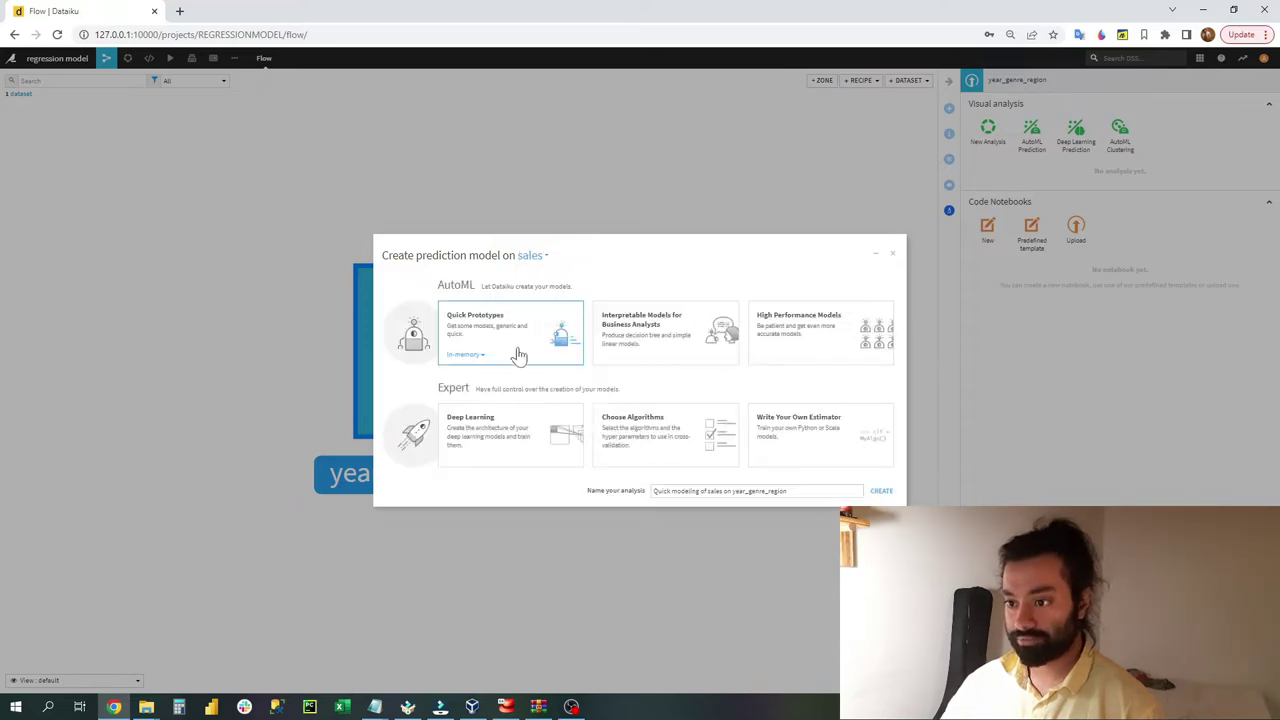
click(880, 490)
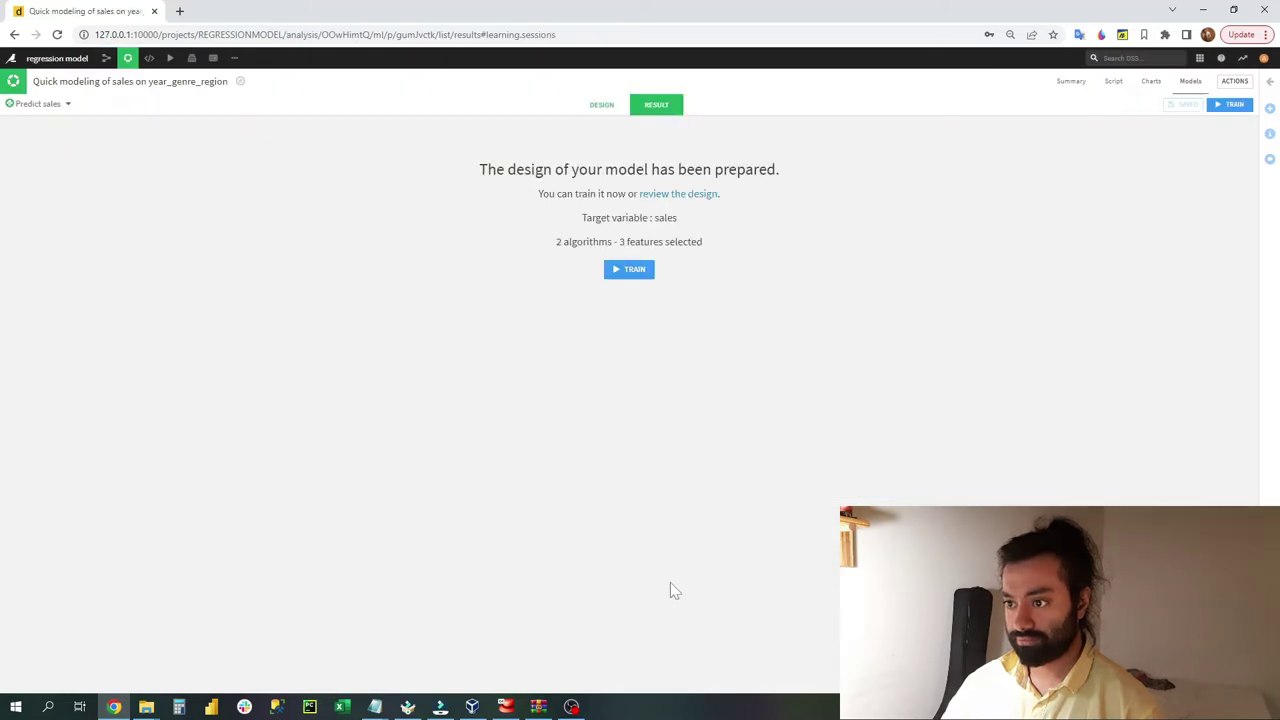
Train the models and open the Random forest report (R2 0.753 versus Ridge 0.333)
click(636, 271)
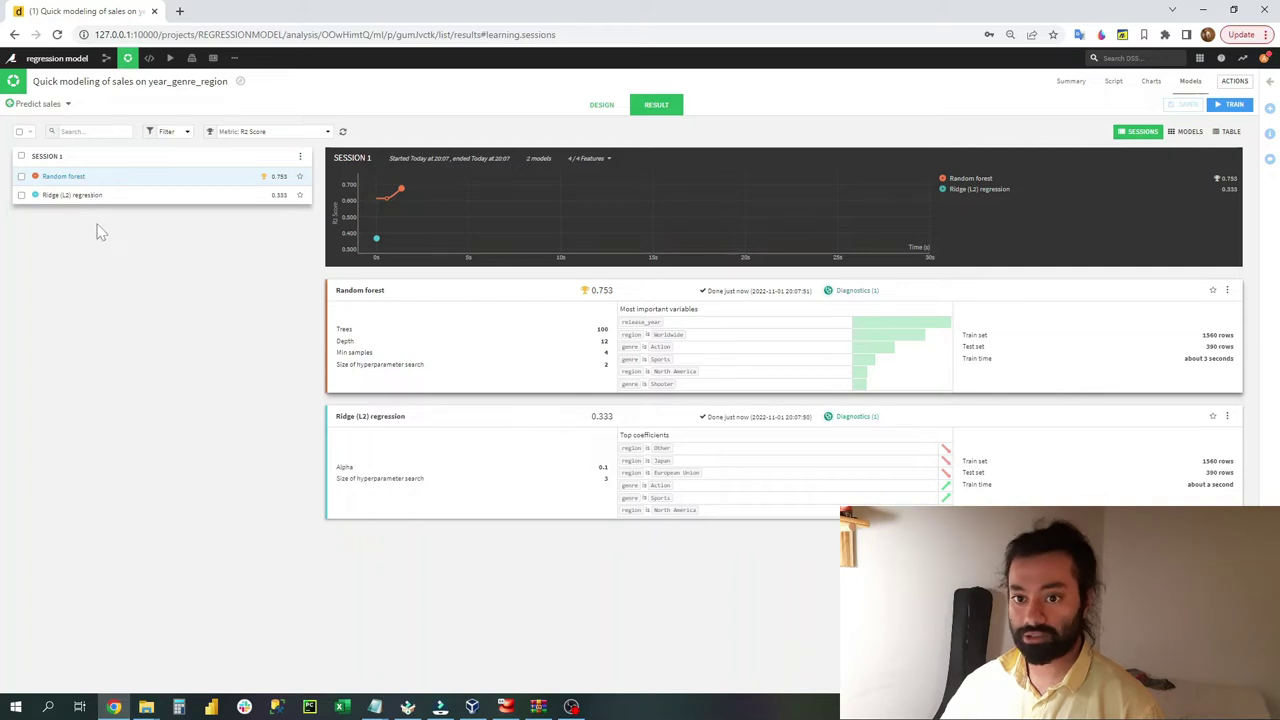
click(80, 177)
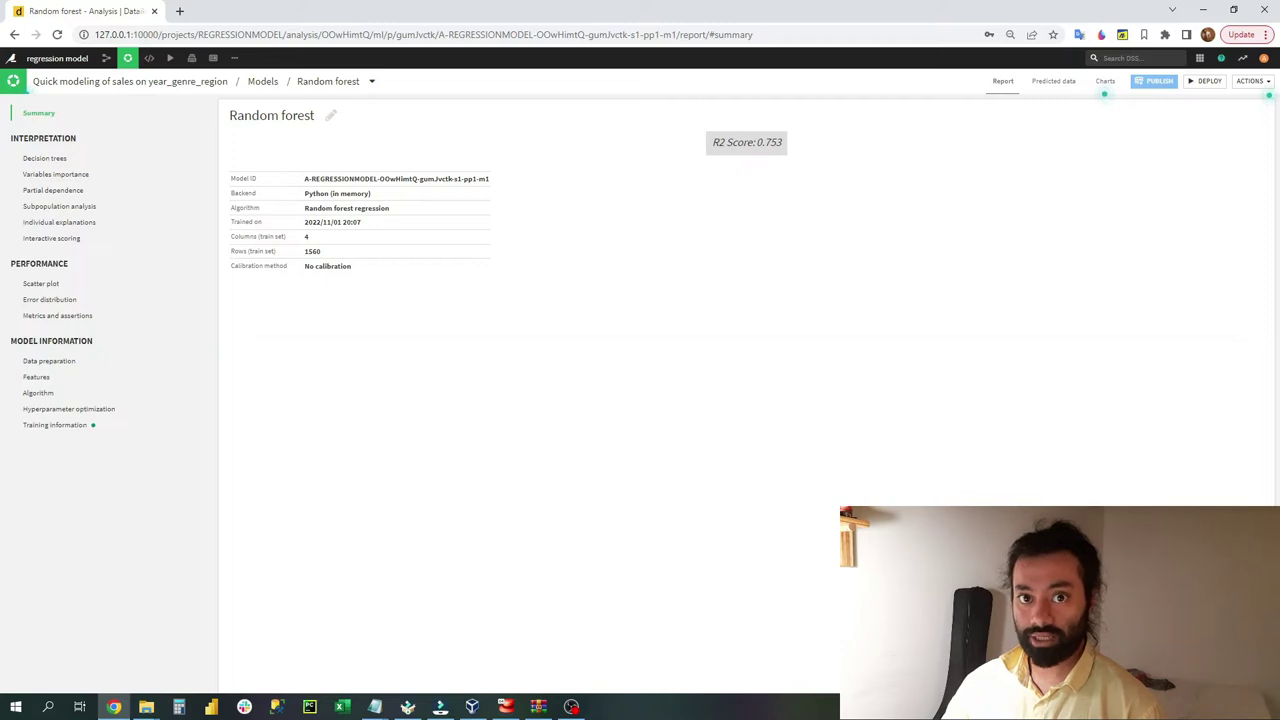
Expand the Random forest's decision tree branches, then view variable importance (release_year 32%)
drag(708, 142, 777, 160)
click(786, 210)
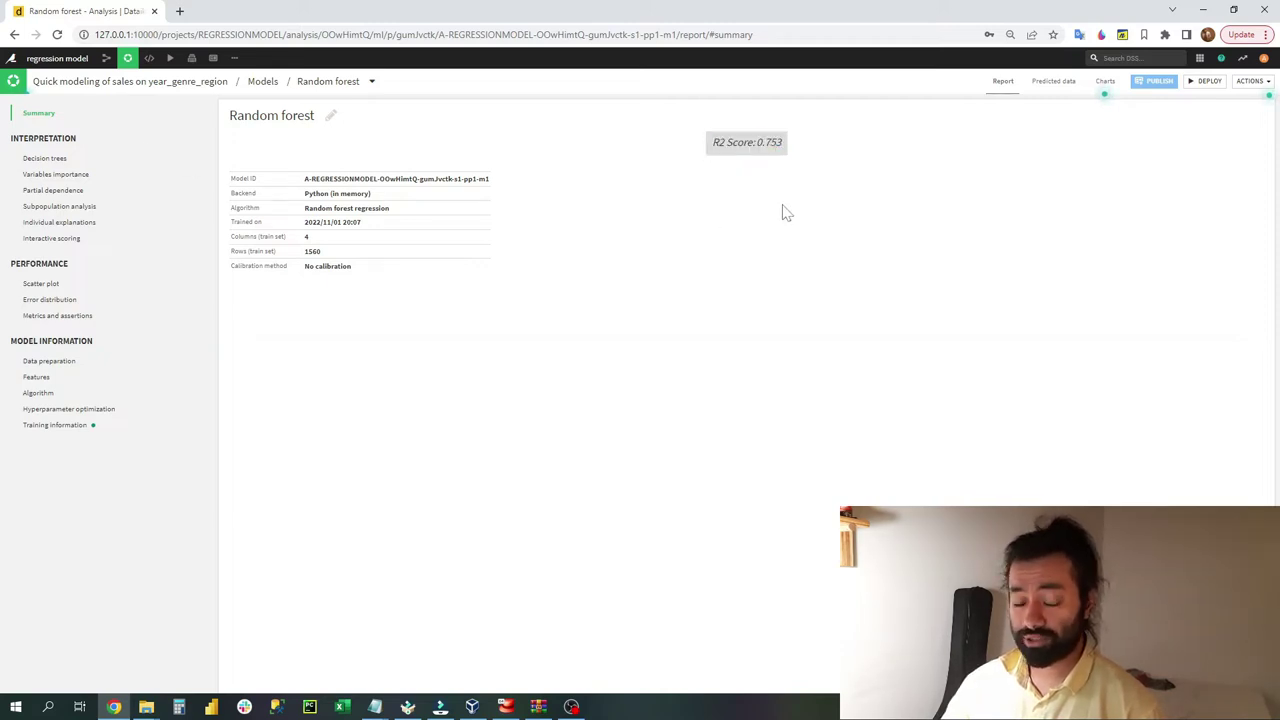
click(100, 164)
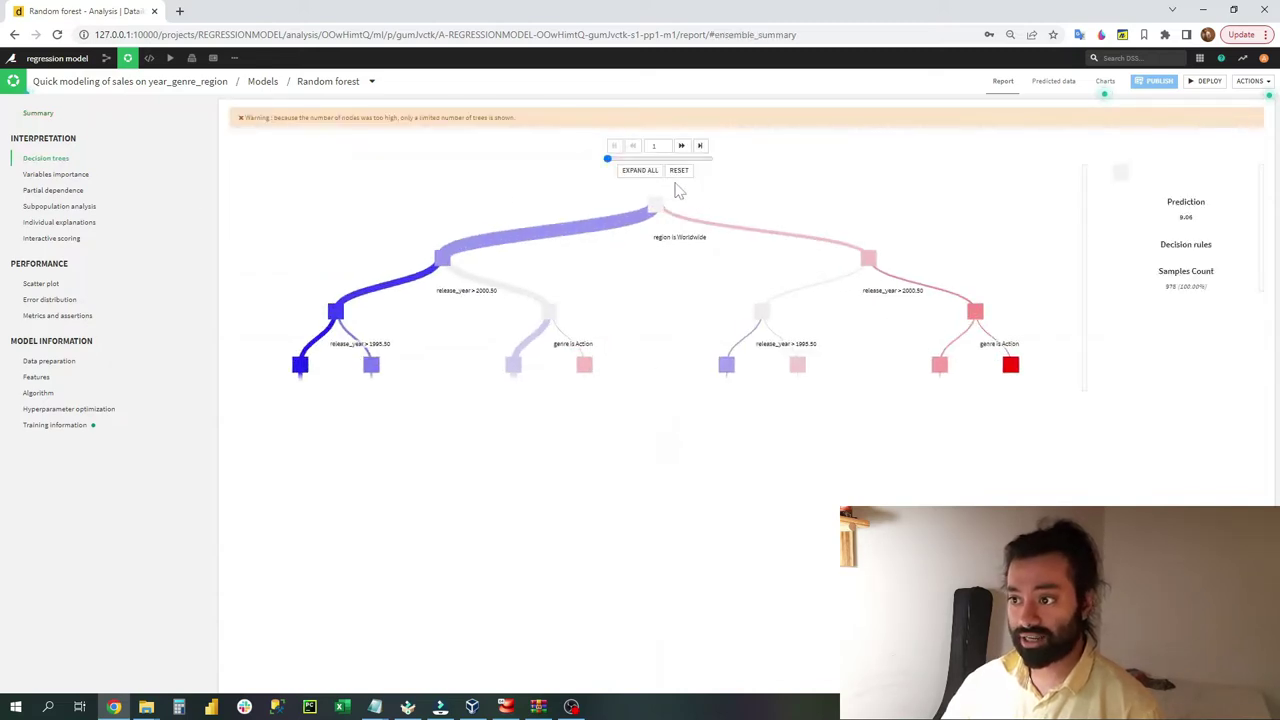
click(299, 366)
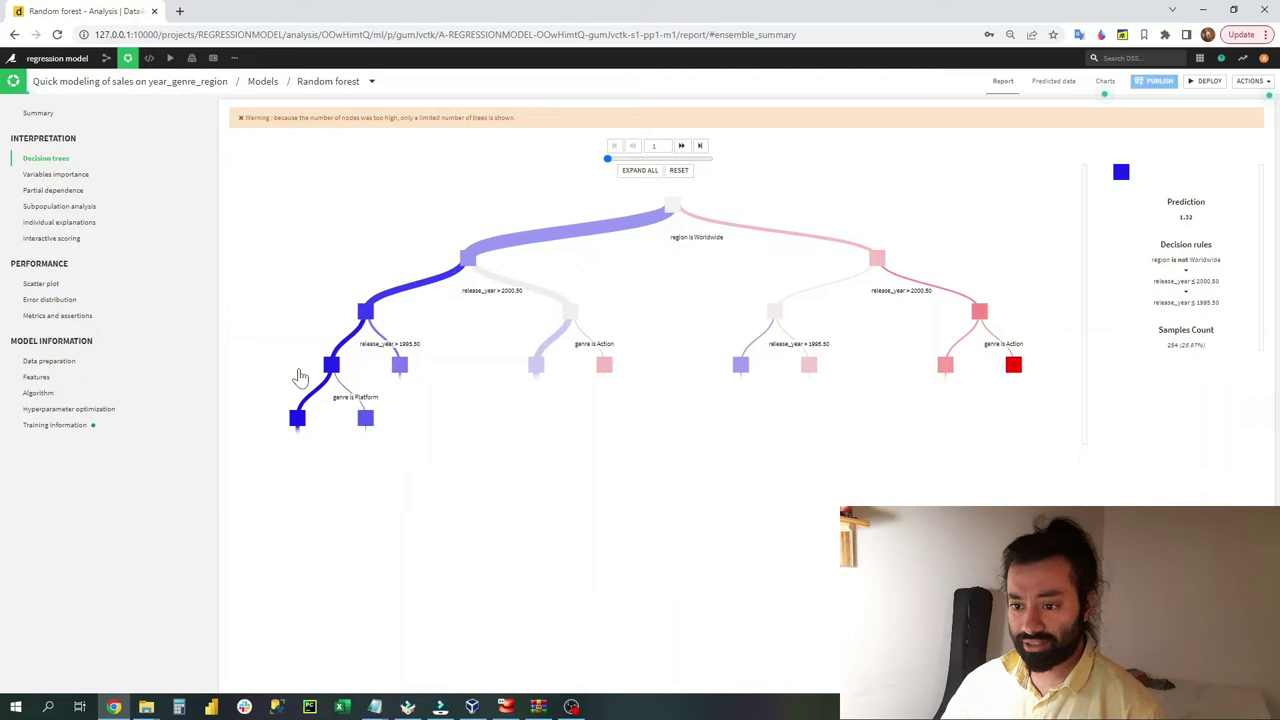
click(297, 418)
click(360, 471)
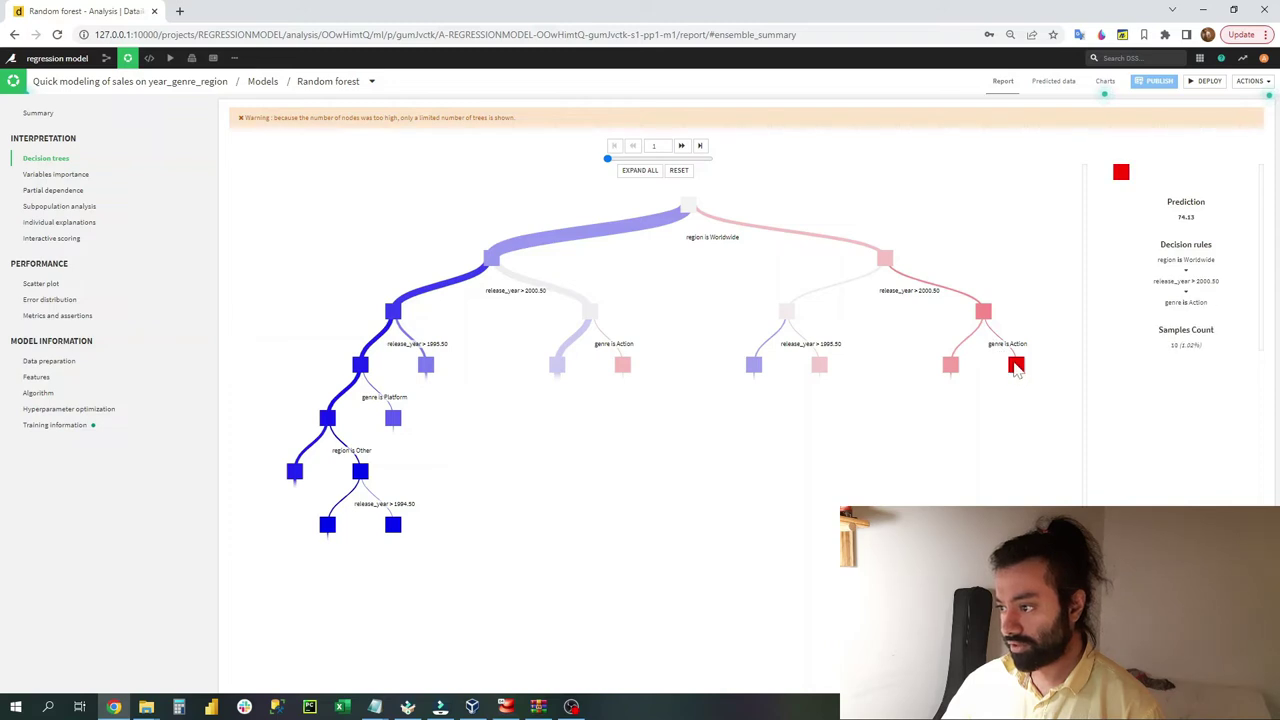
click(821, 367)
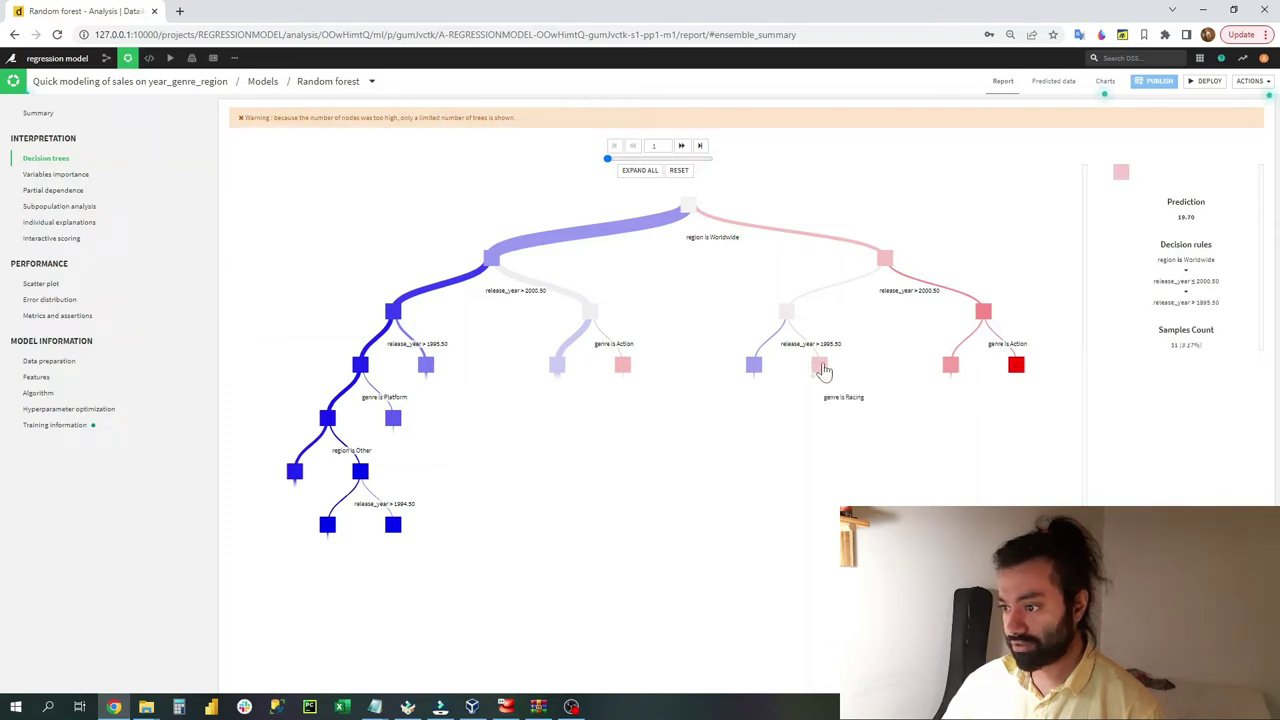
click(56, 177)
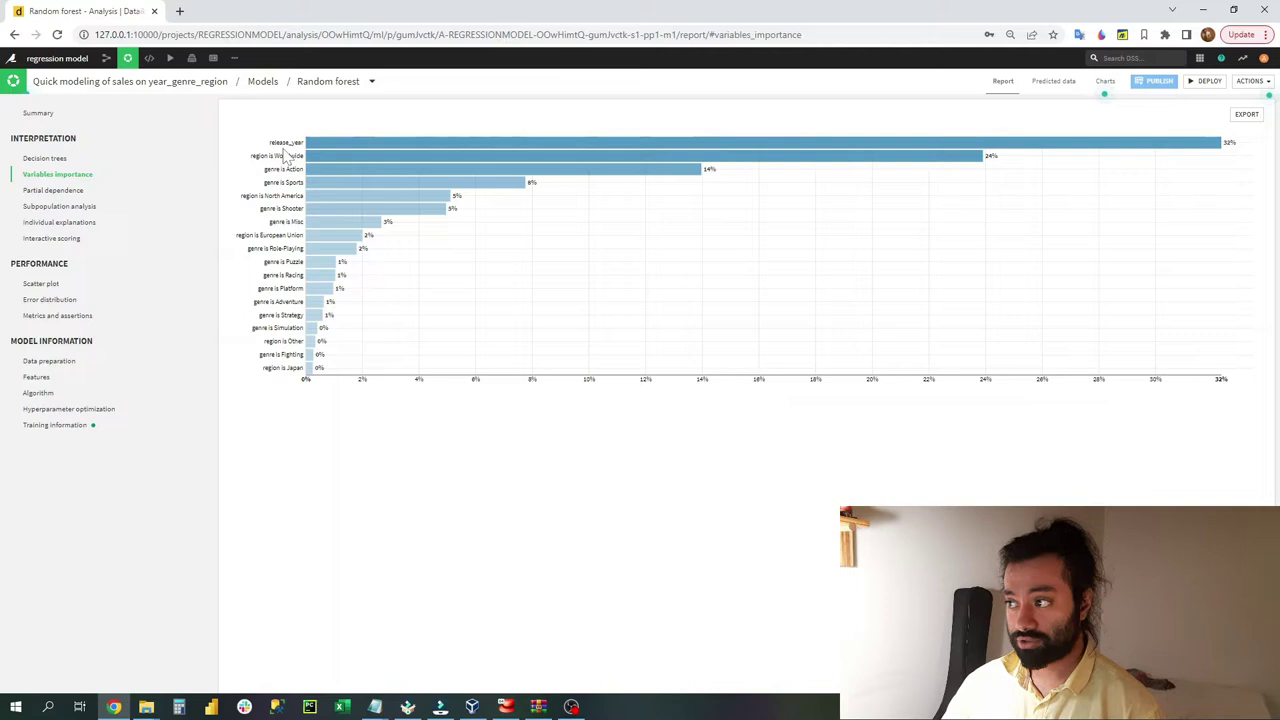
Browse the Random forest's partial dependence, subpopulation analysis and variable importance views
click(51, 190)
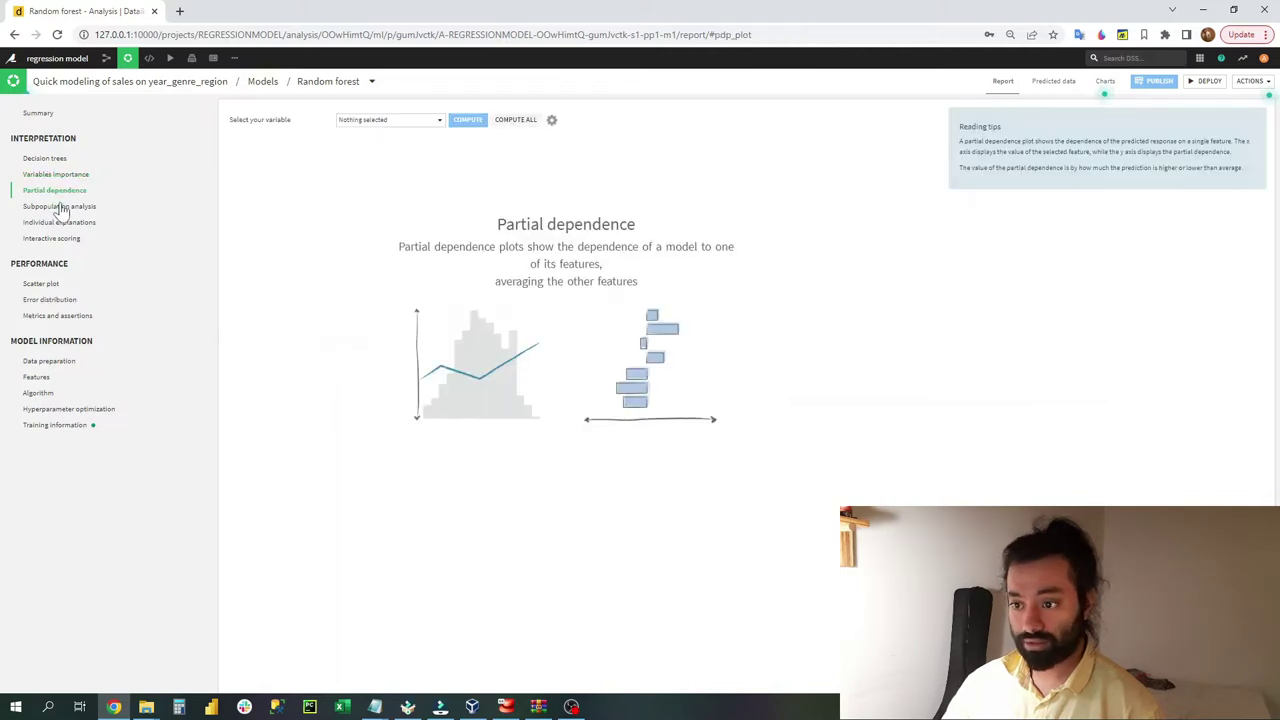
click(57, 207)
click(68, 175)
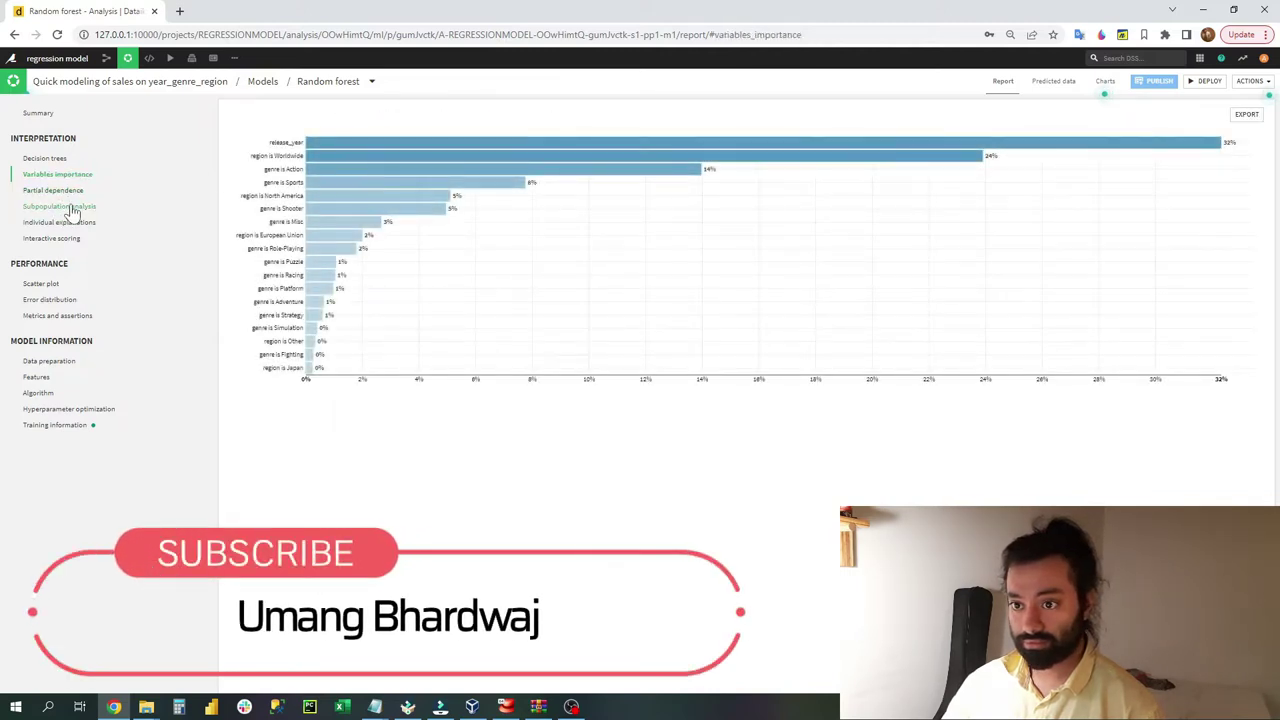
click(68, 206)
Check interactive scoring, predicted-vs-actual and error distribution, then open the Predicted data table
click(76, 238)
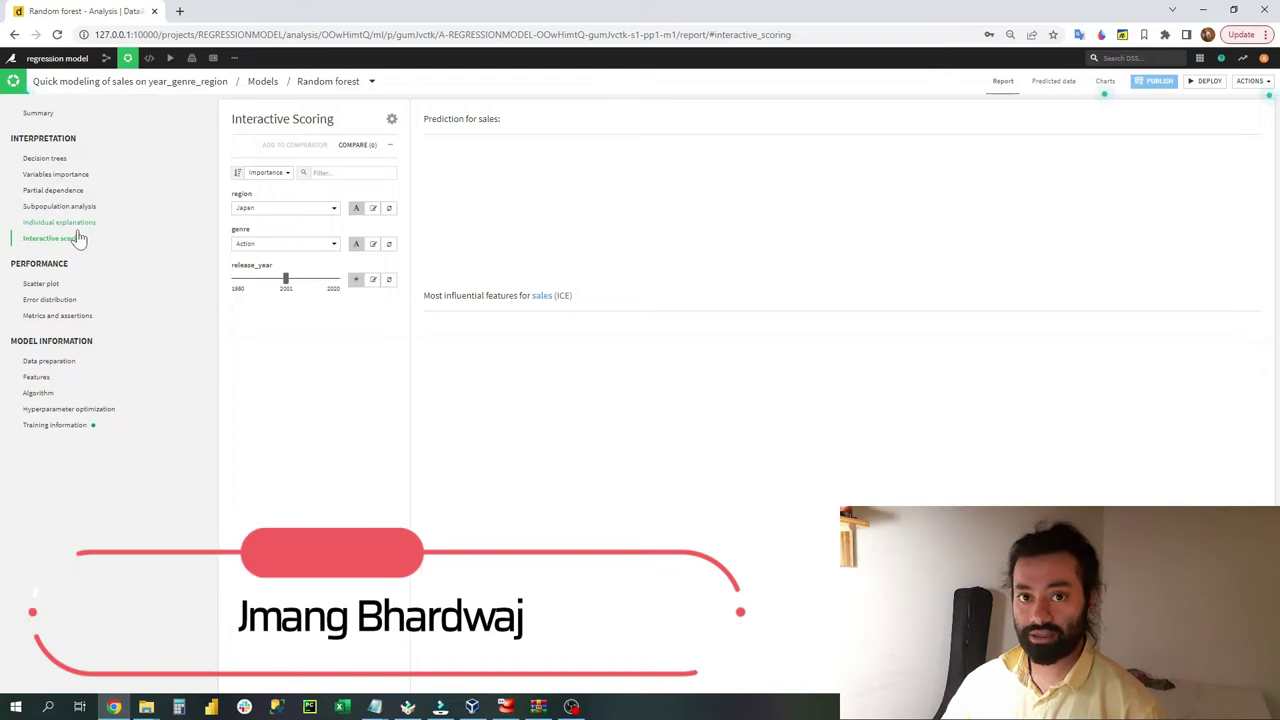
click(47, 287)
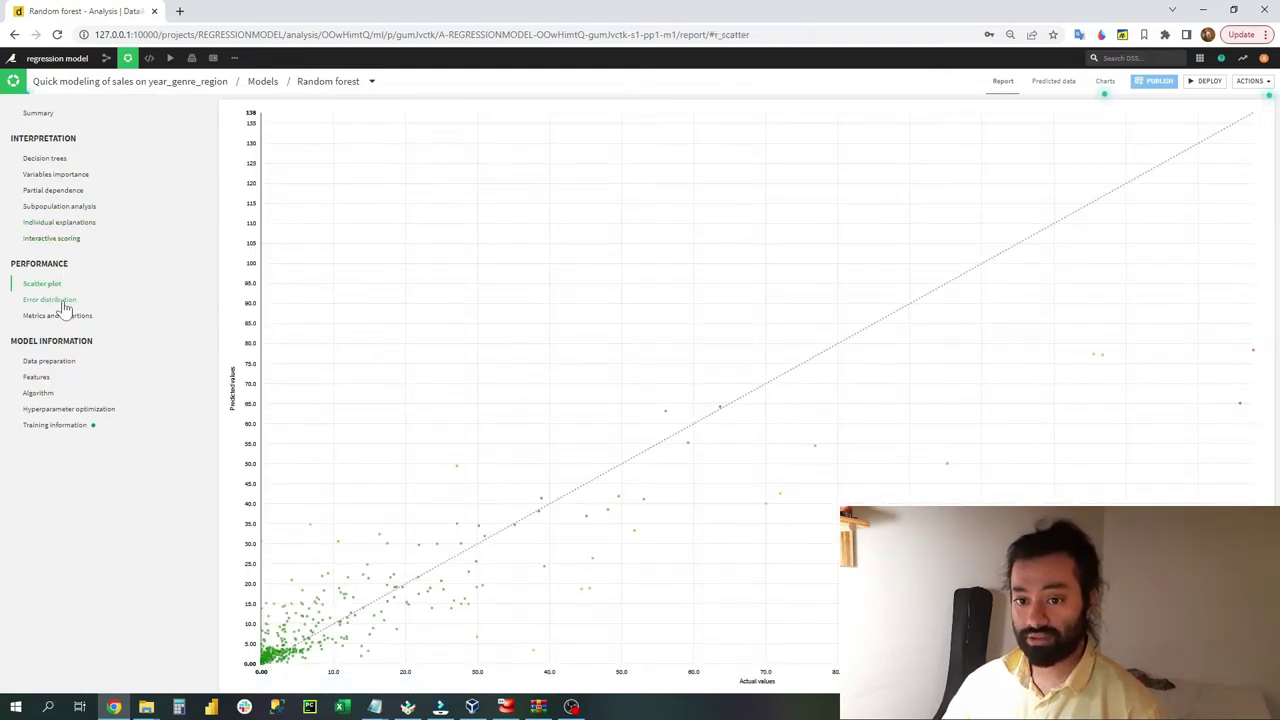
click(50, 300)
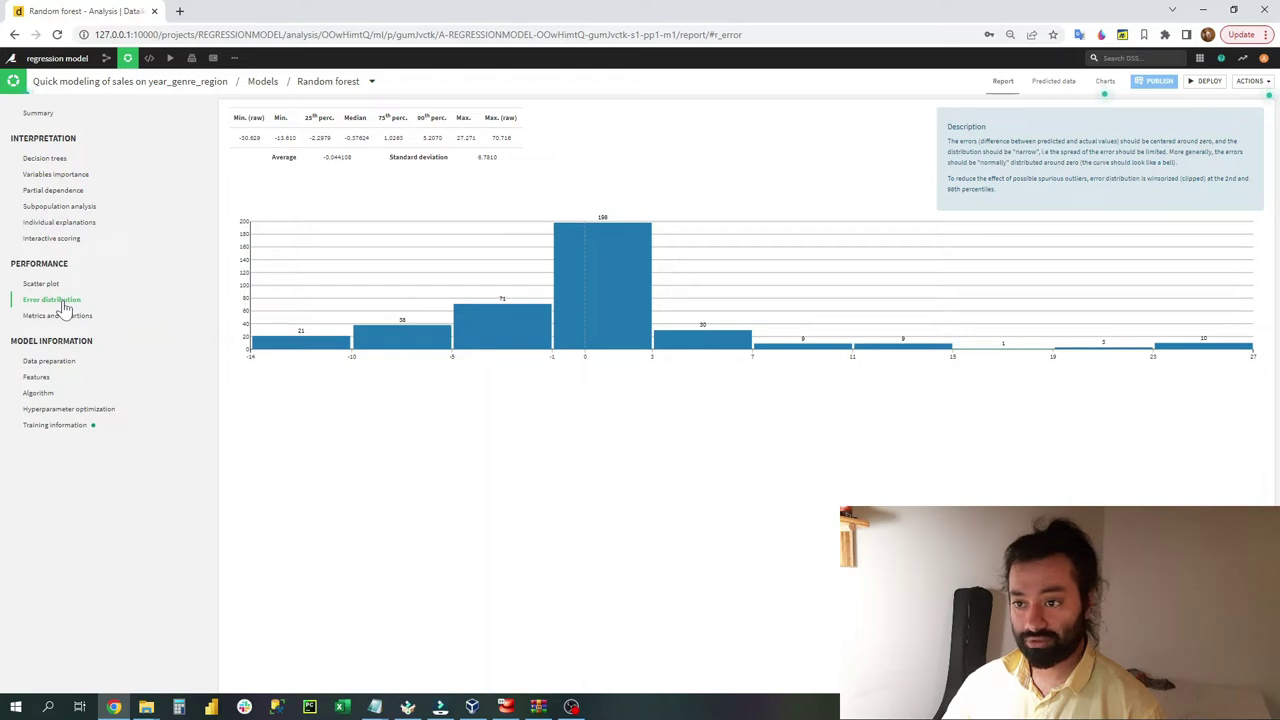
click(1050, 84)
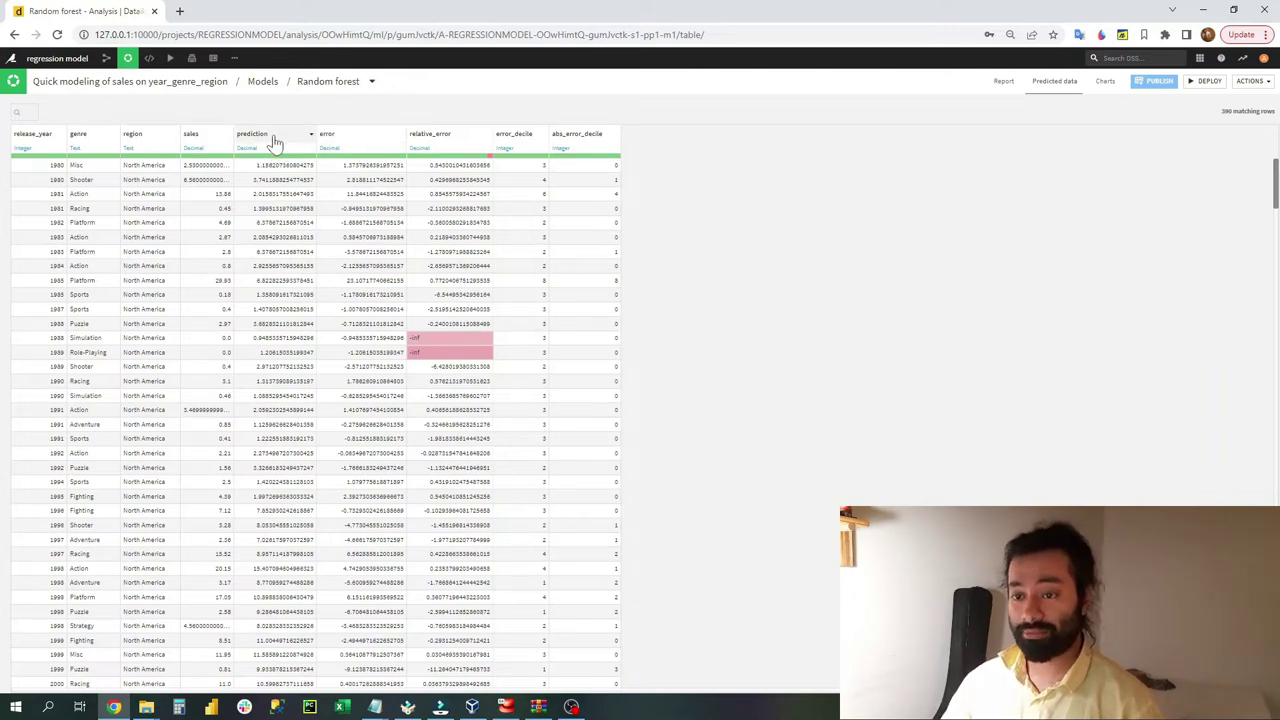
click(340, 252)
key(Up)
key(Up)
key(Up)
key(Up)
key(Up)
key(Up)
key(Left)
key(Left)
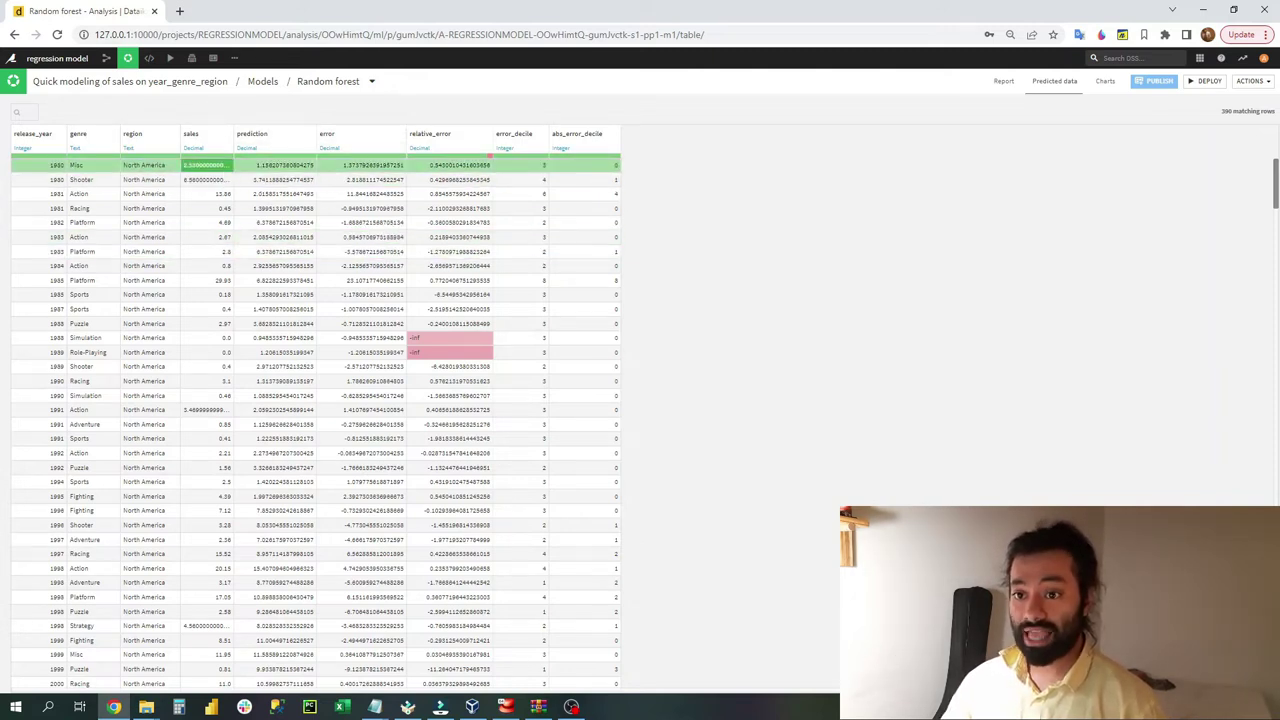
key(Down)
key(Up)
key(Right)
key(Down)
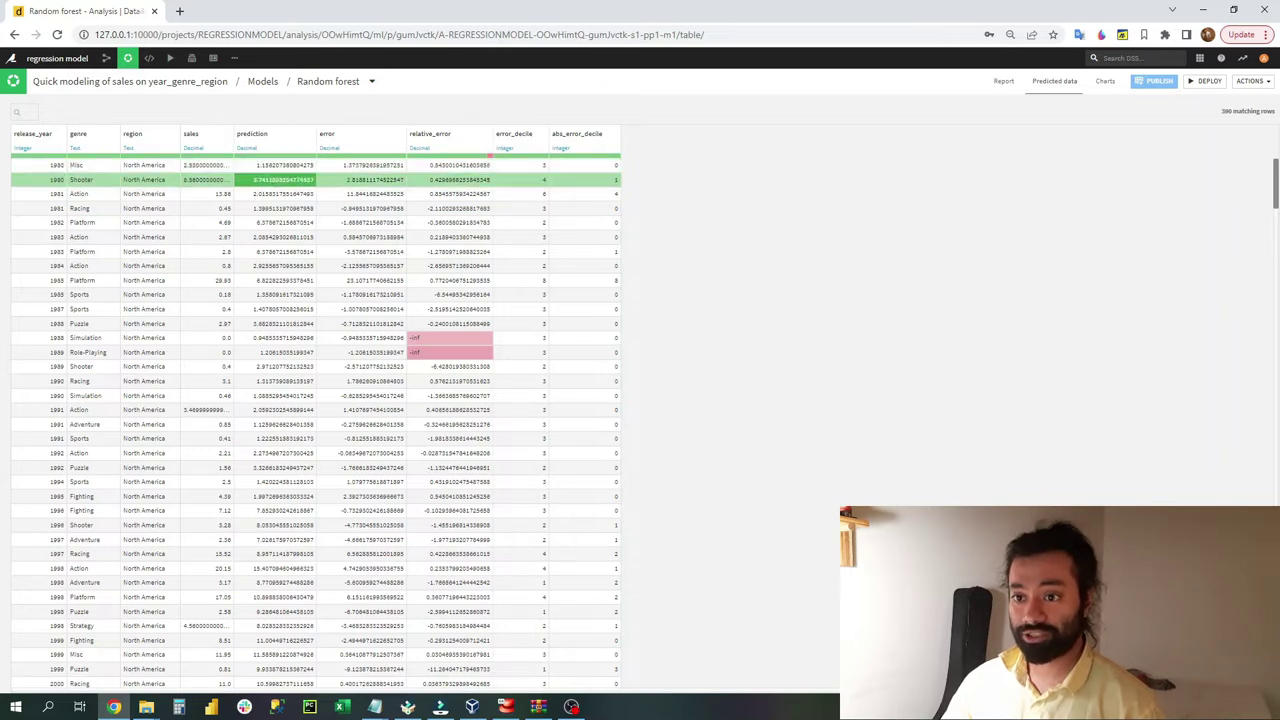
key(Up)
key(Right)
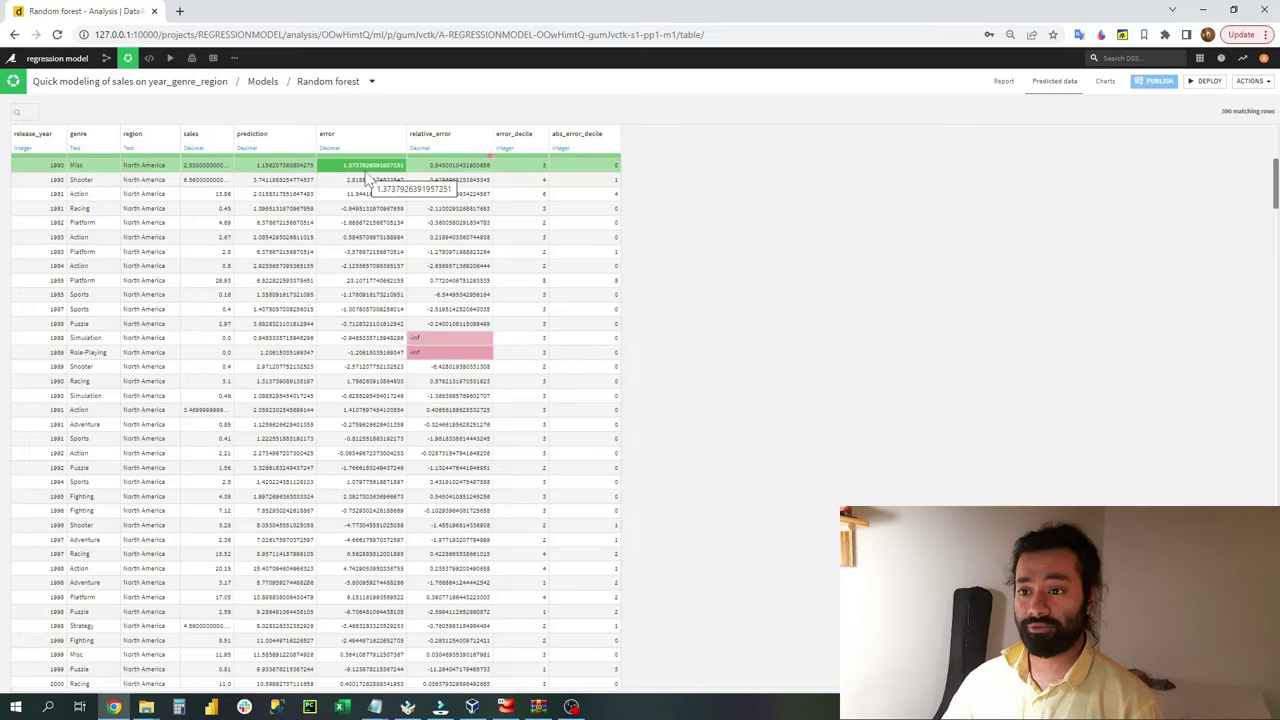
key(Down)
key(Down)
key(Down)
key(Down)
key(Down)
key(Down)
key(Down)
key(Down)
key(Down)
key(Down)
key(Down)
key(Down)
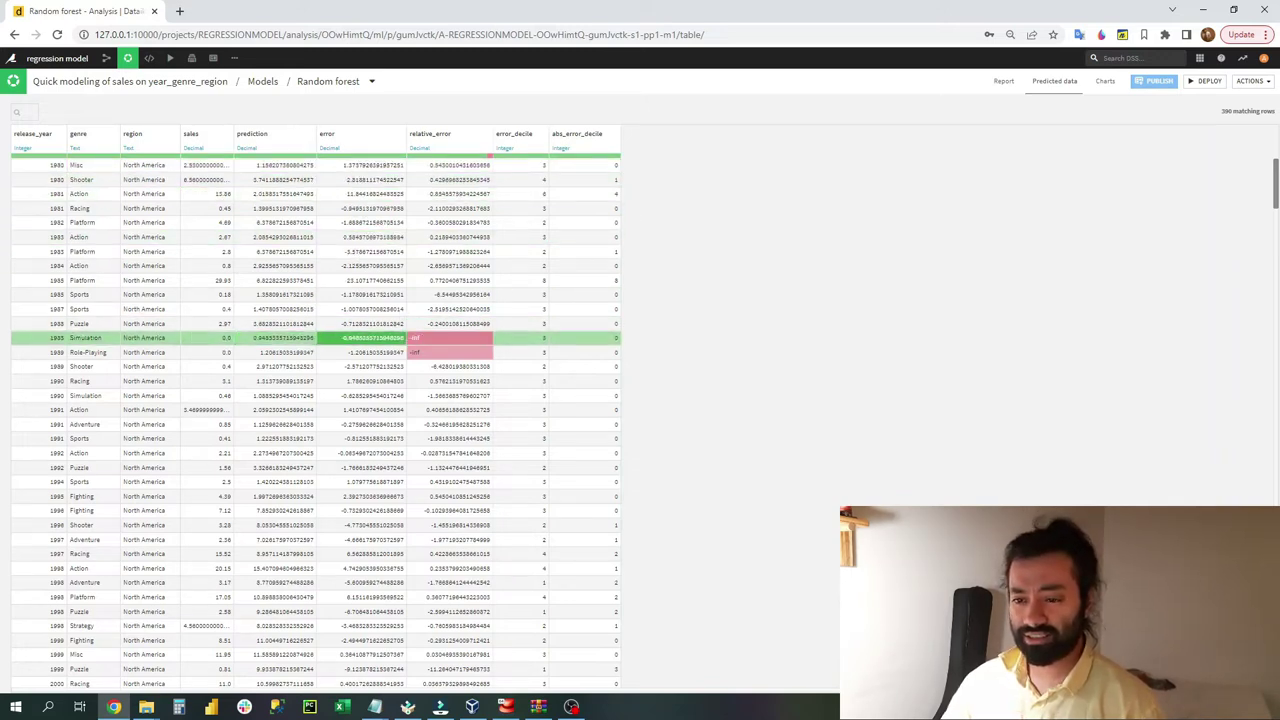
click(397, 142)
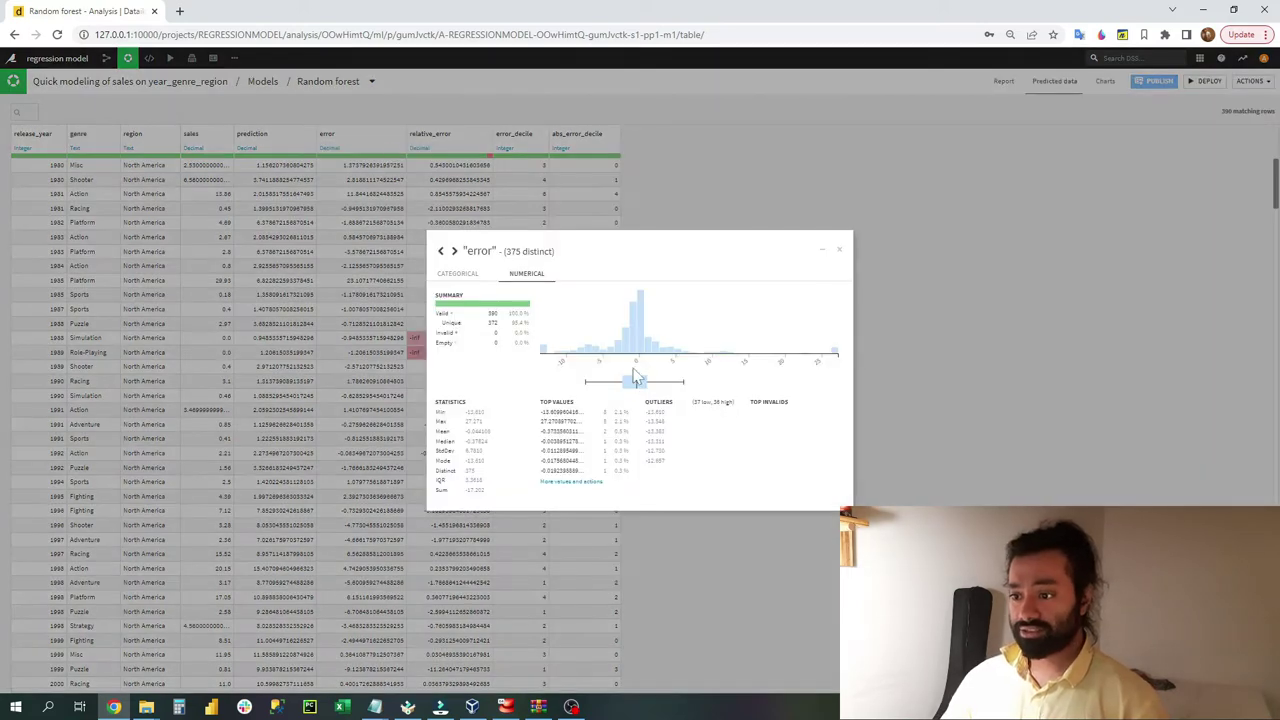
mouse_move(643, 362)
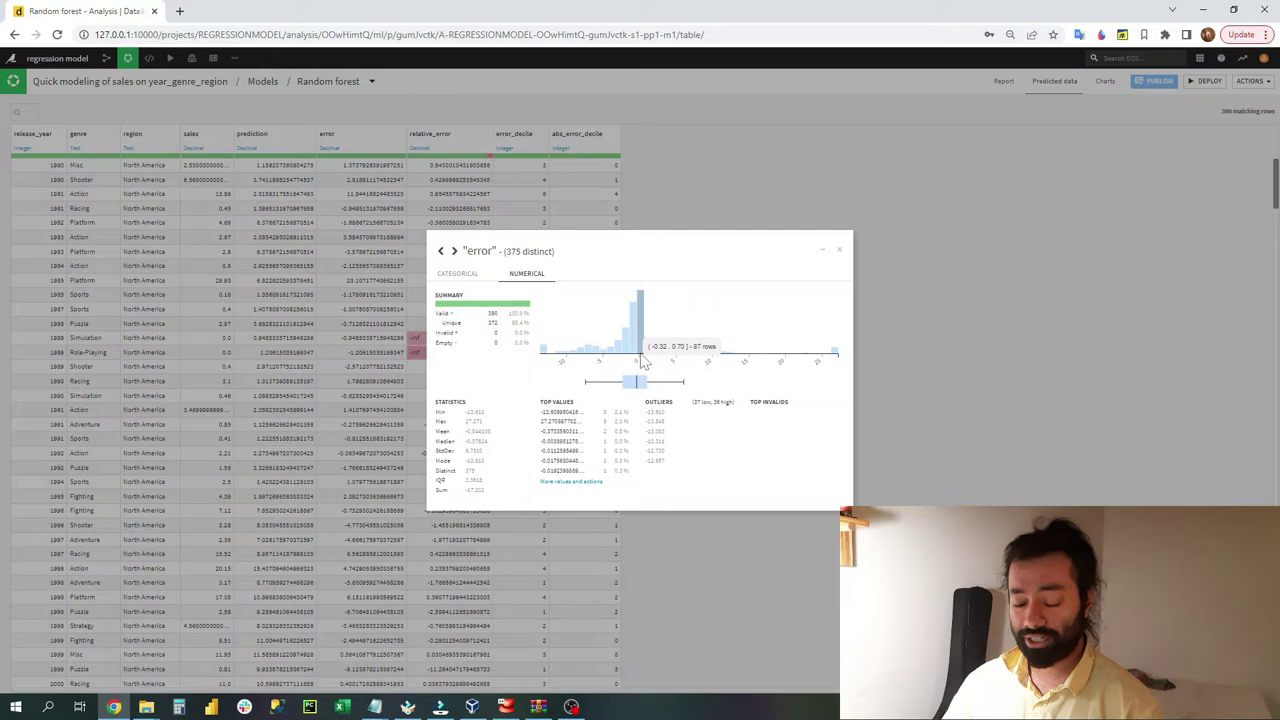
mouse_move(838, 356)
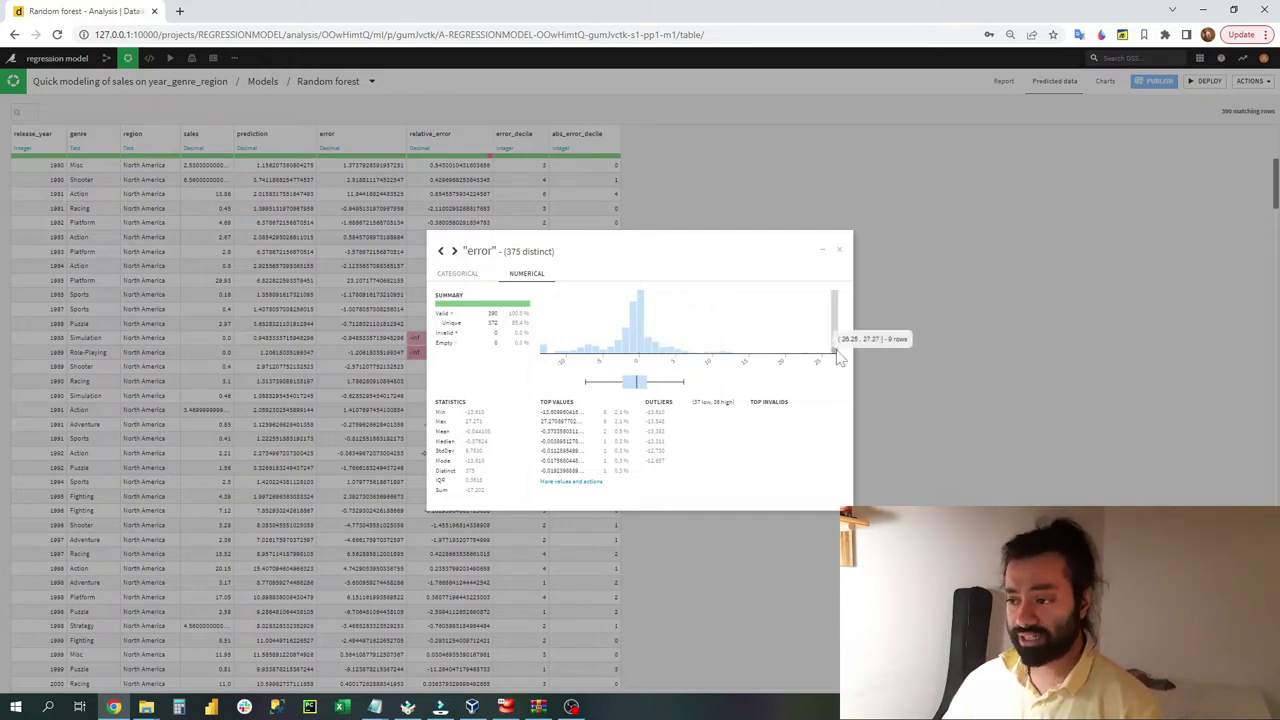
click(839, 248)
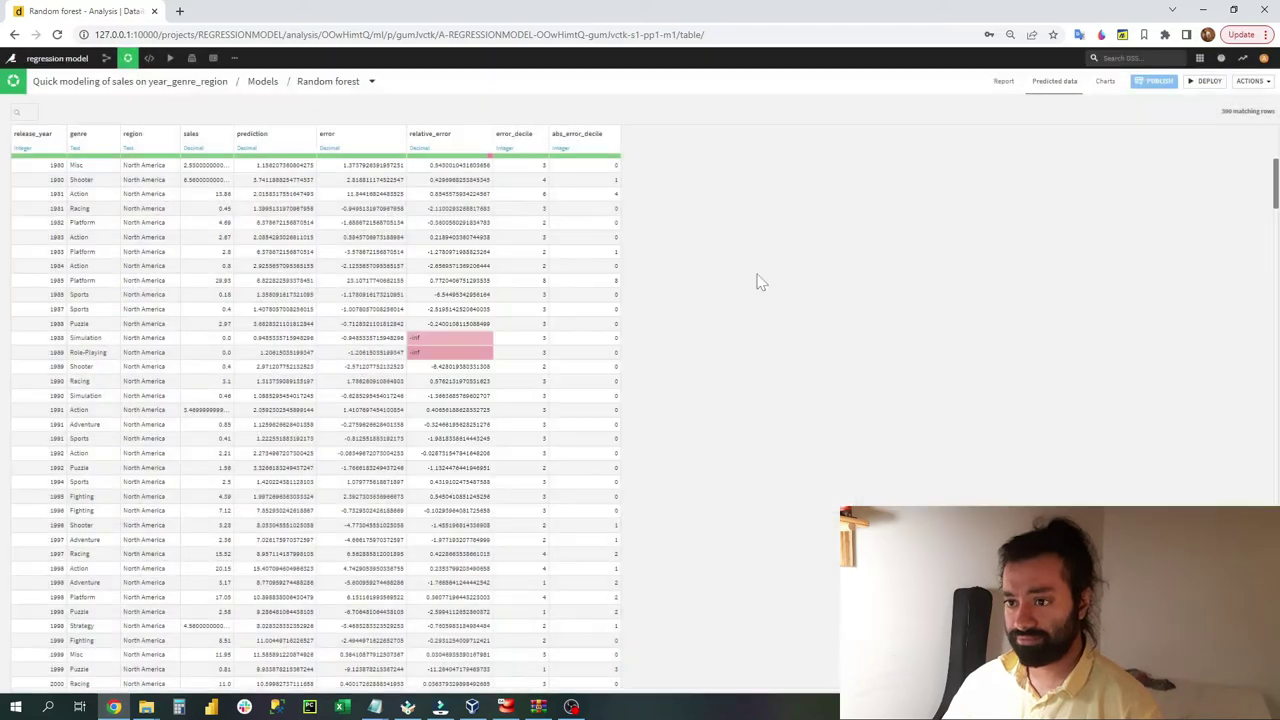
scroll(407, 325, down, 10)
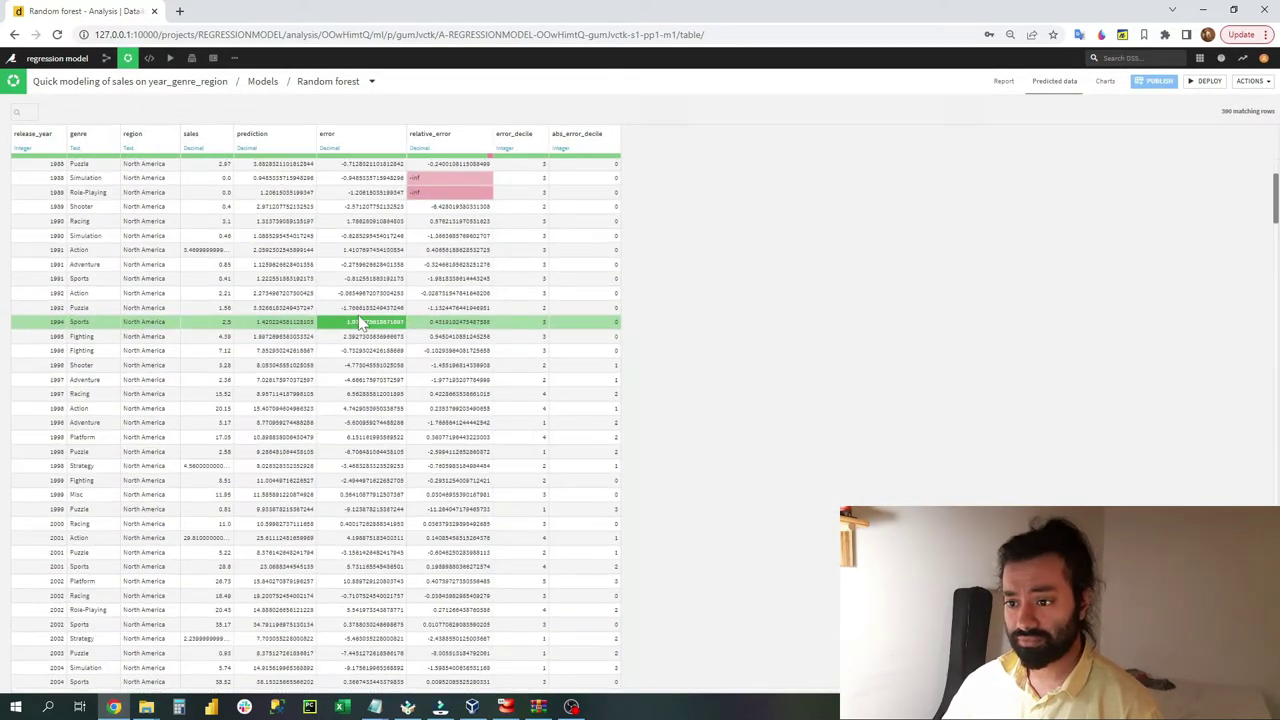
scroll(315, 410, down, 5)
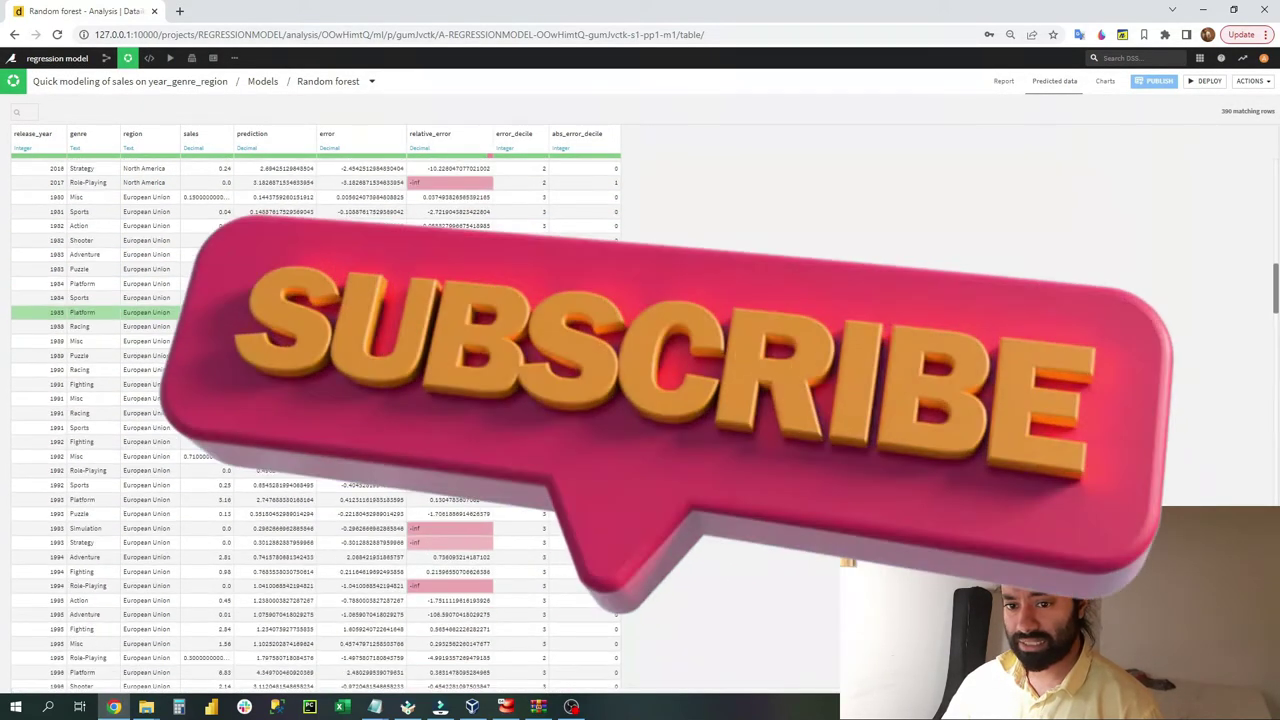
scroll(315, 410, down, 5)
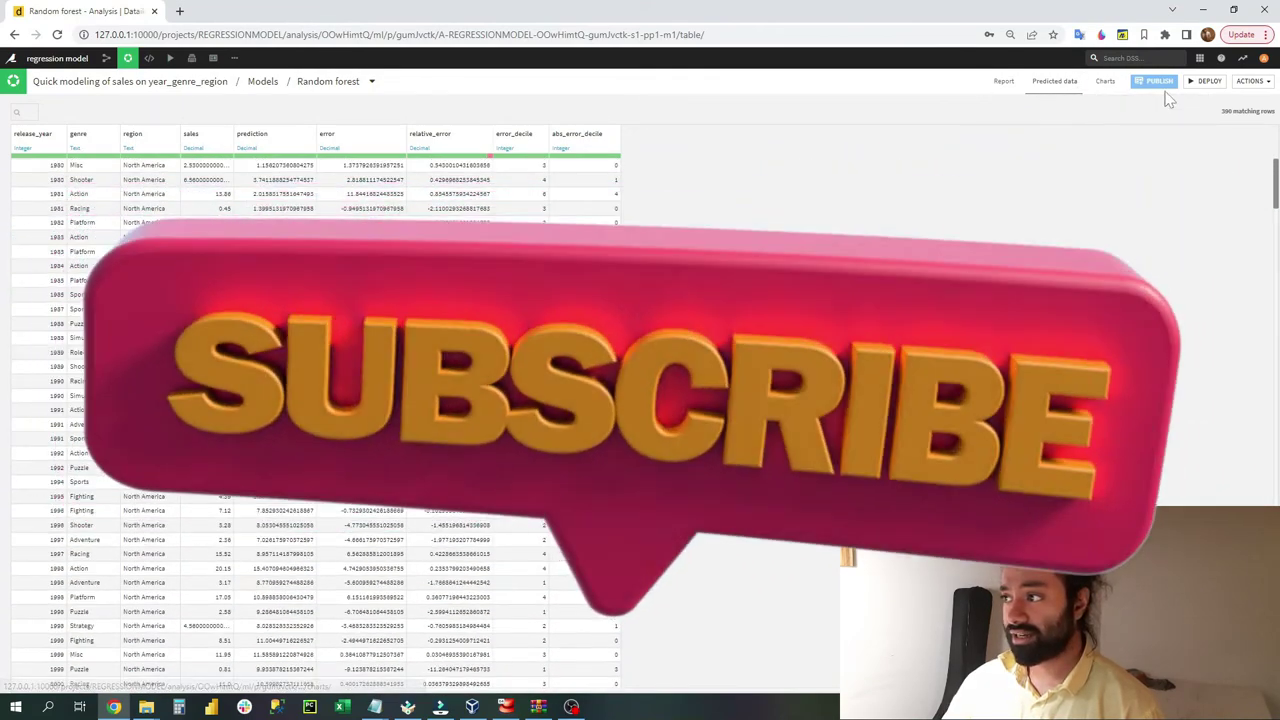
Deploy the Random forest as a prediction model in the Flow and select its node
click(1203, 81)
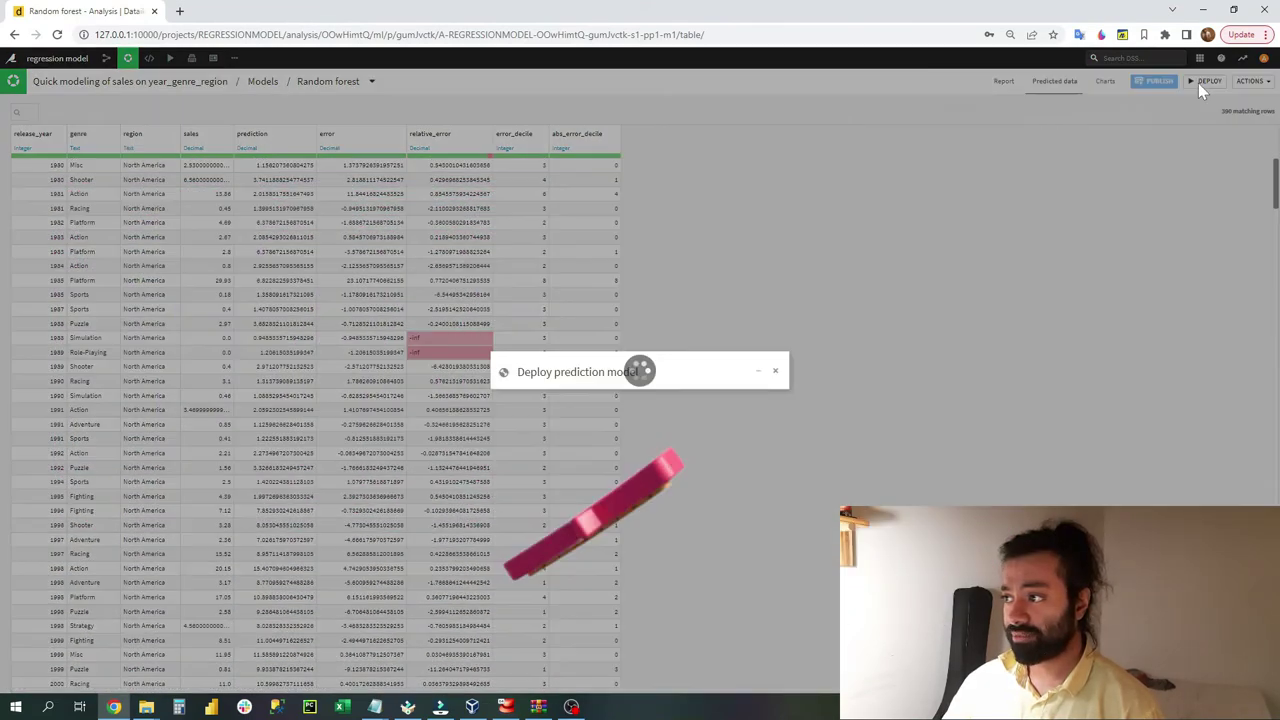
click(763, 443)
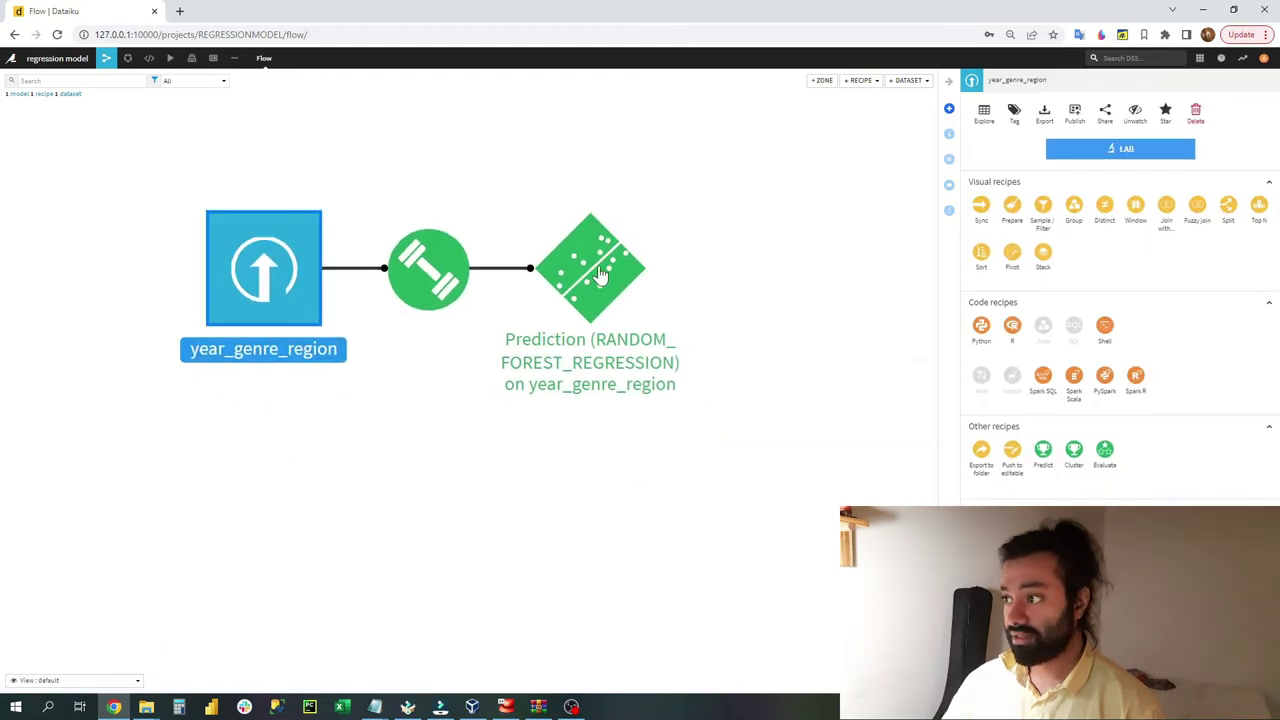
click(598, 272)
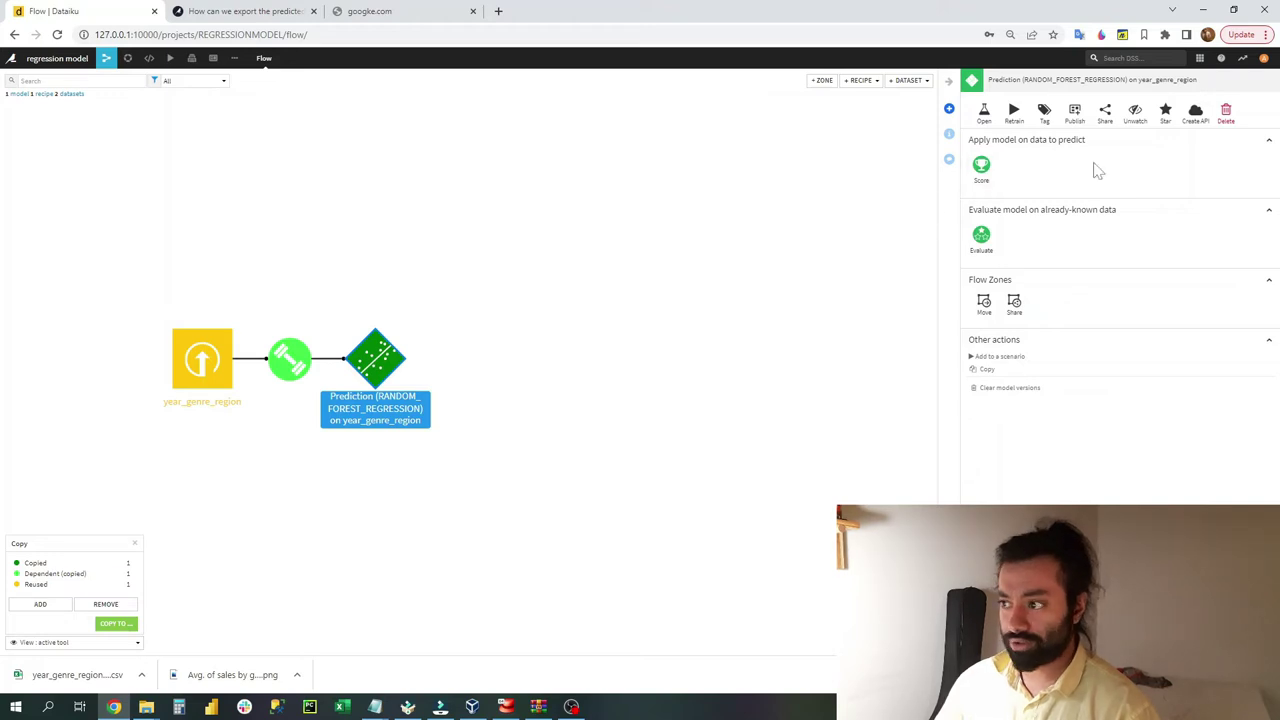
Start a scoring recipe on the deployed model with year_genre_region_scored as input
click(981, 166)
click(548, 296)
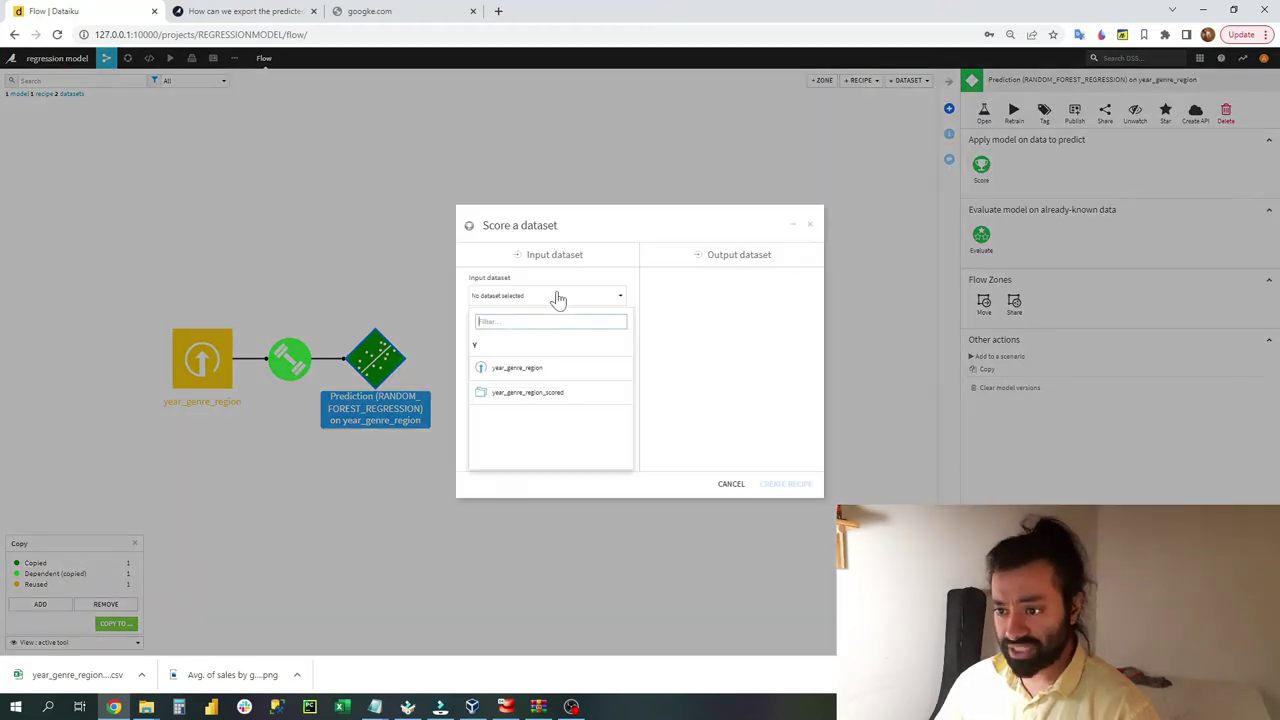
click(544, 369)
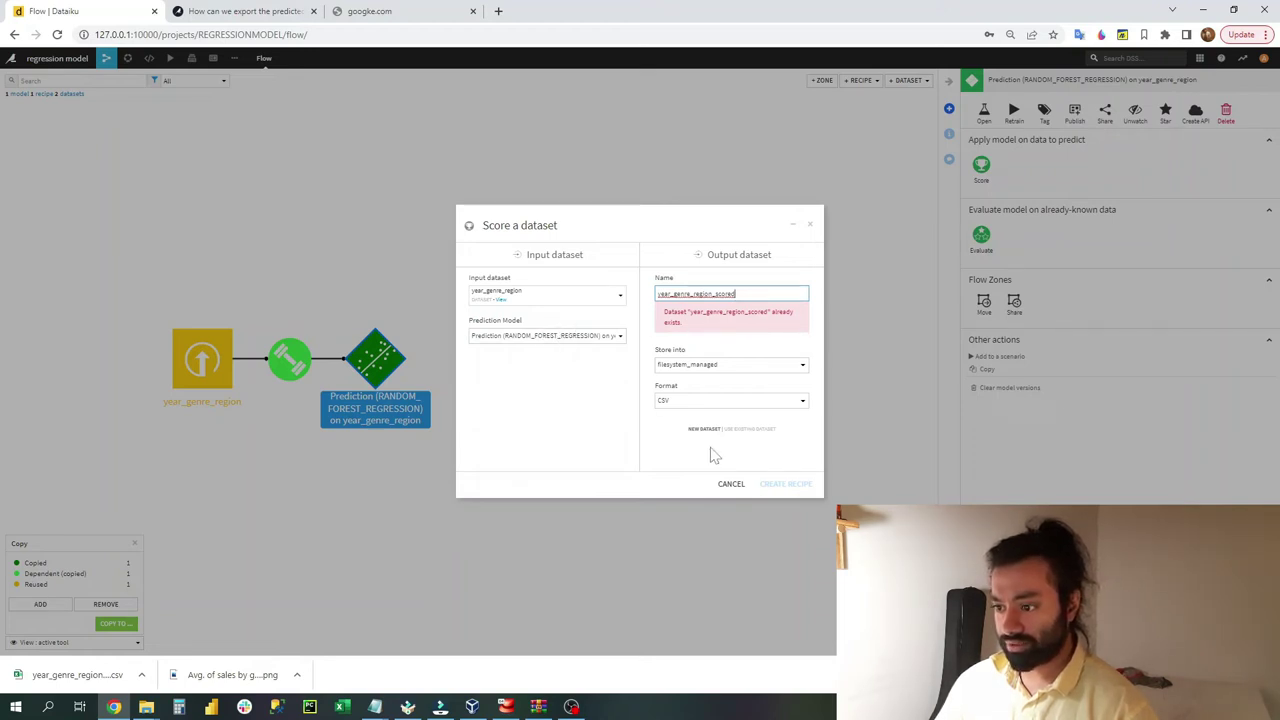
click(589, 295)
key(Escape)
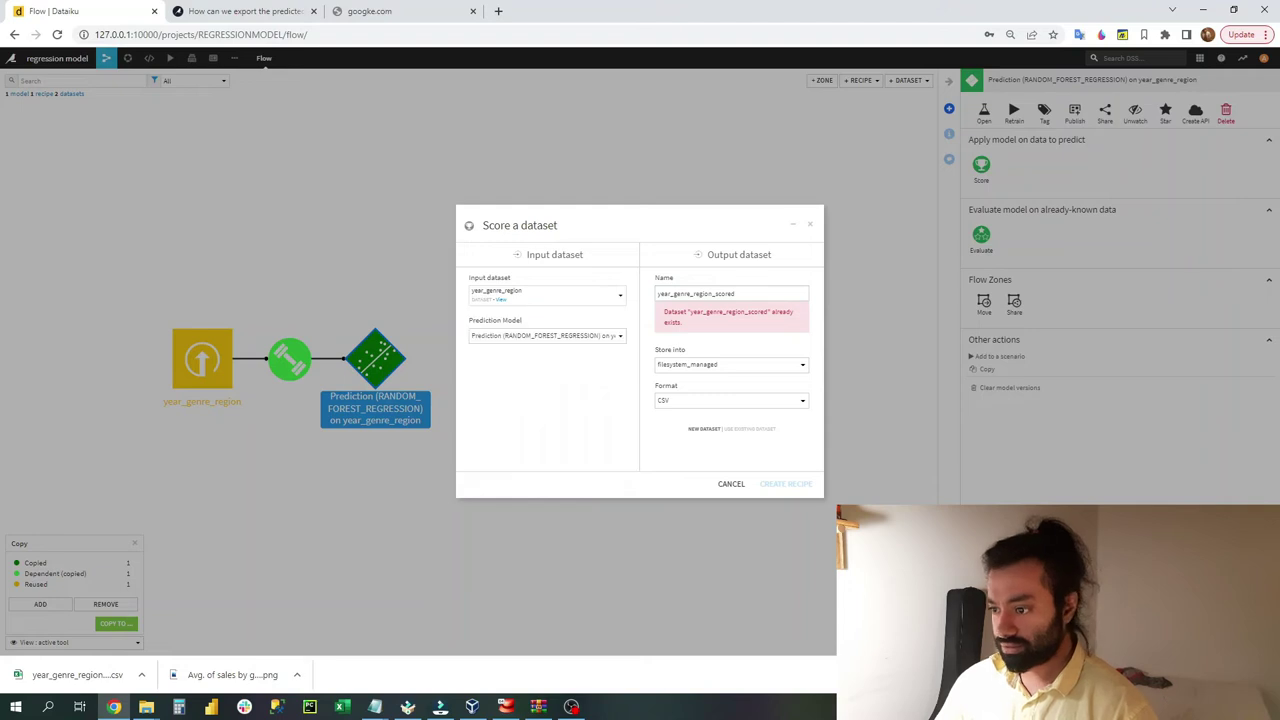
click(579, 298)
click(555, 391)
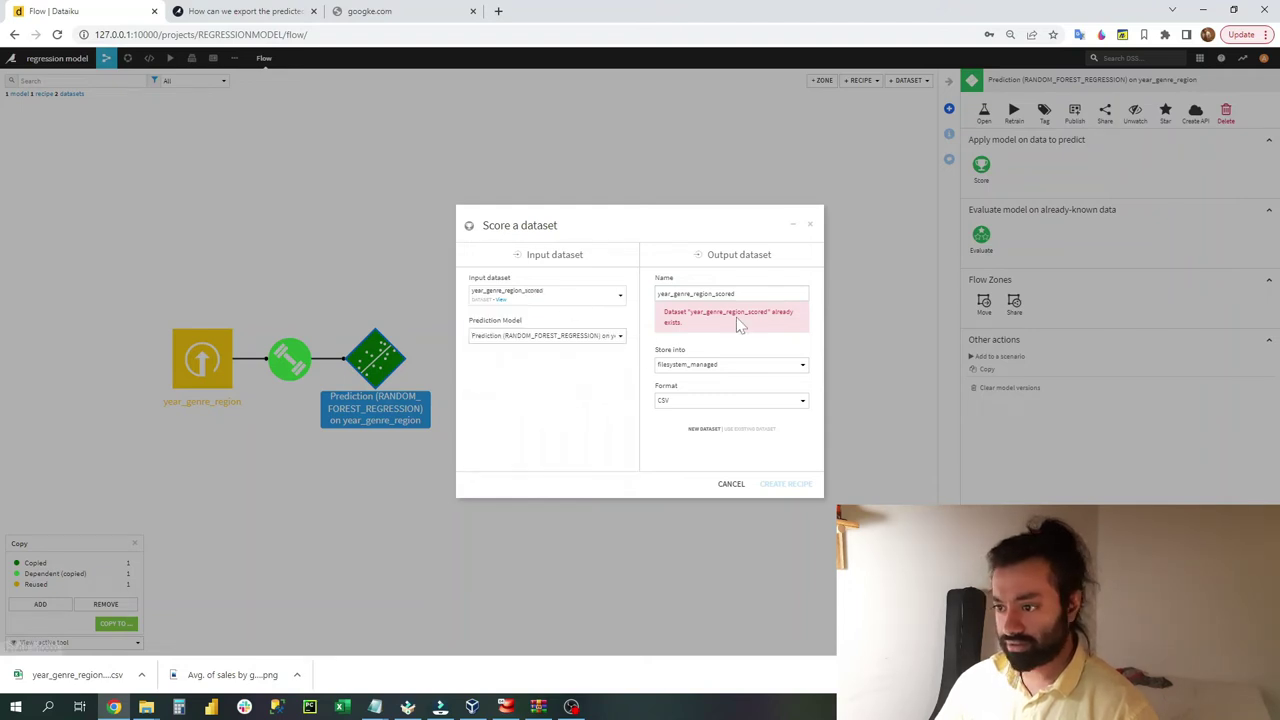
Name the output CSV dataset year_genre_region_scored_2 and create the recipe
click(729, 366)
click(731, 370)
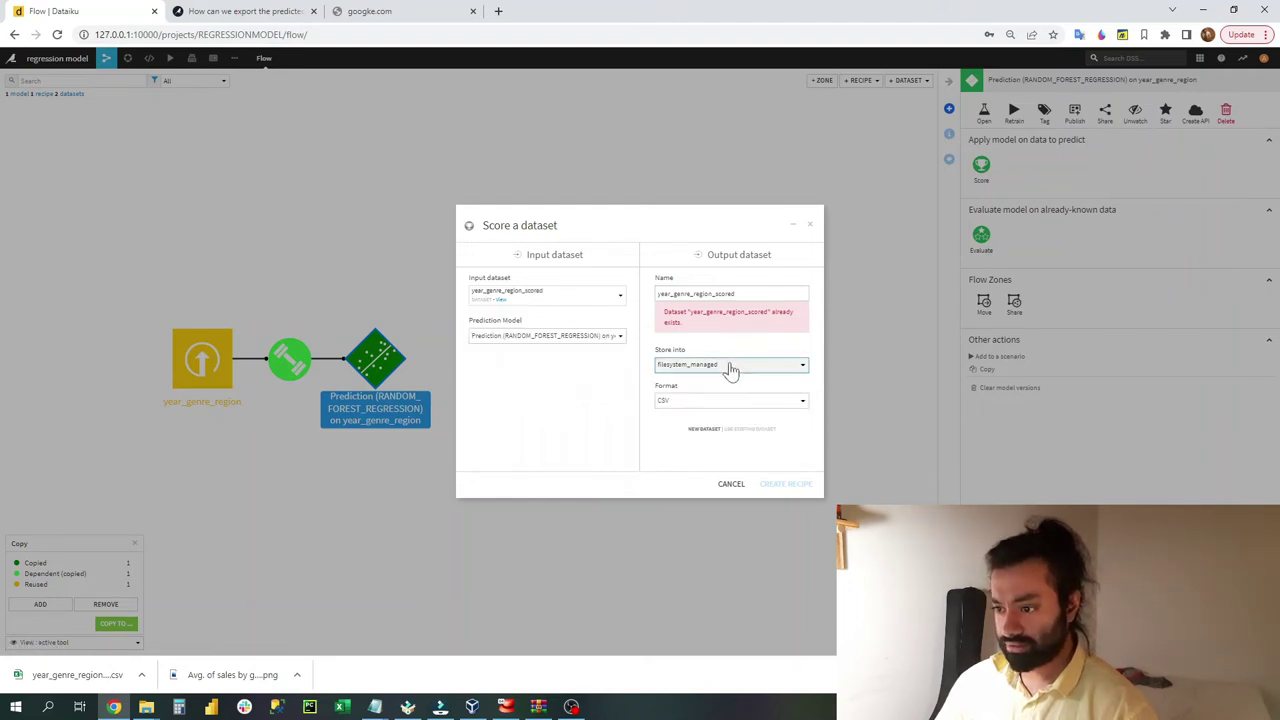
drag(738, 293, 717, 293)
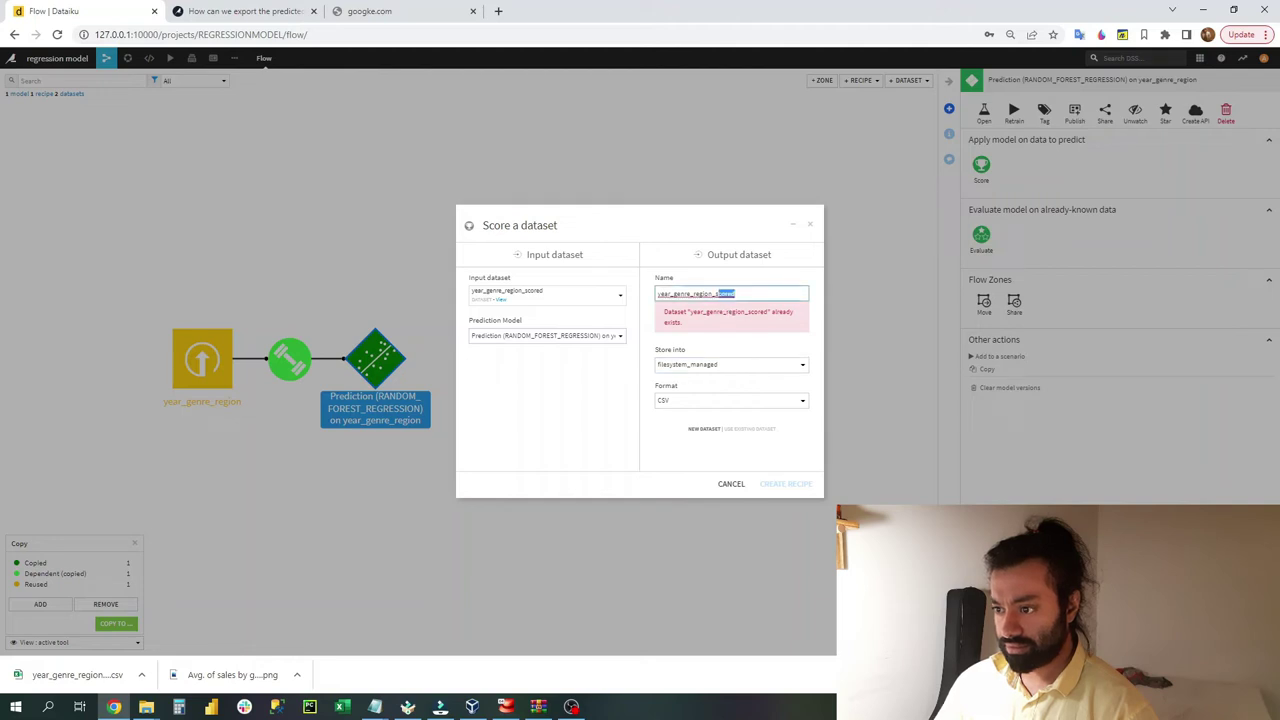
key(End)
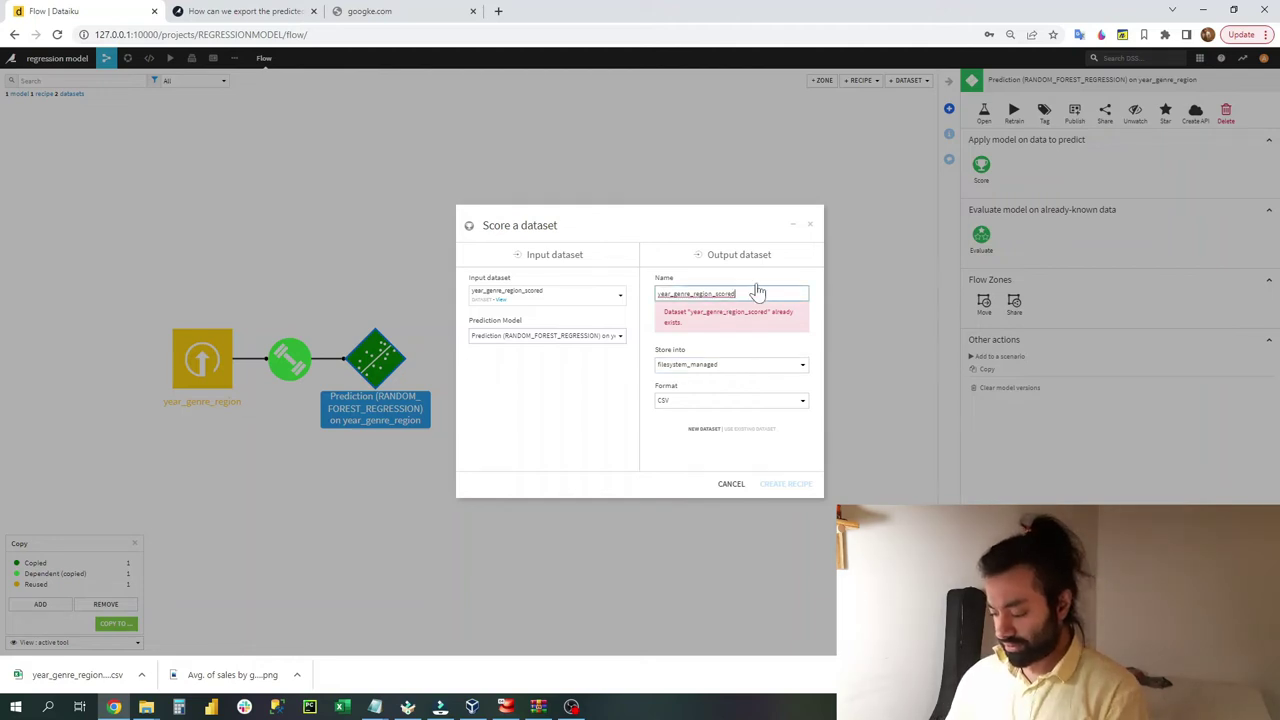
text(_2)
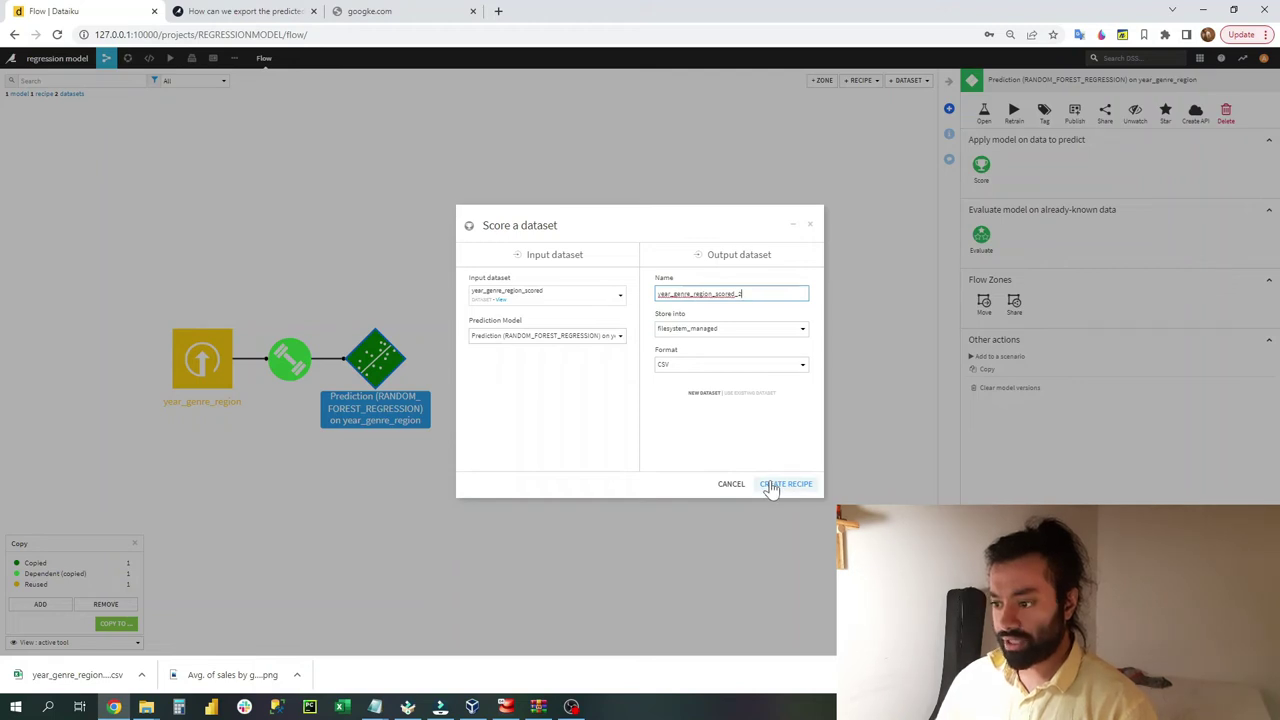
click(771, 487)
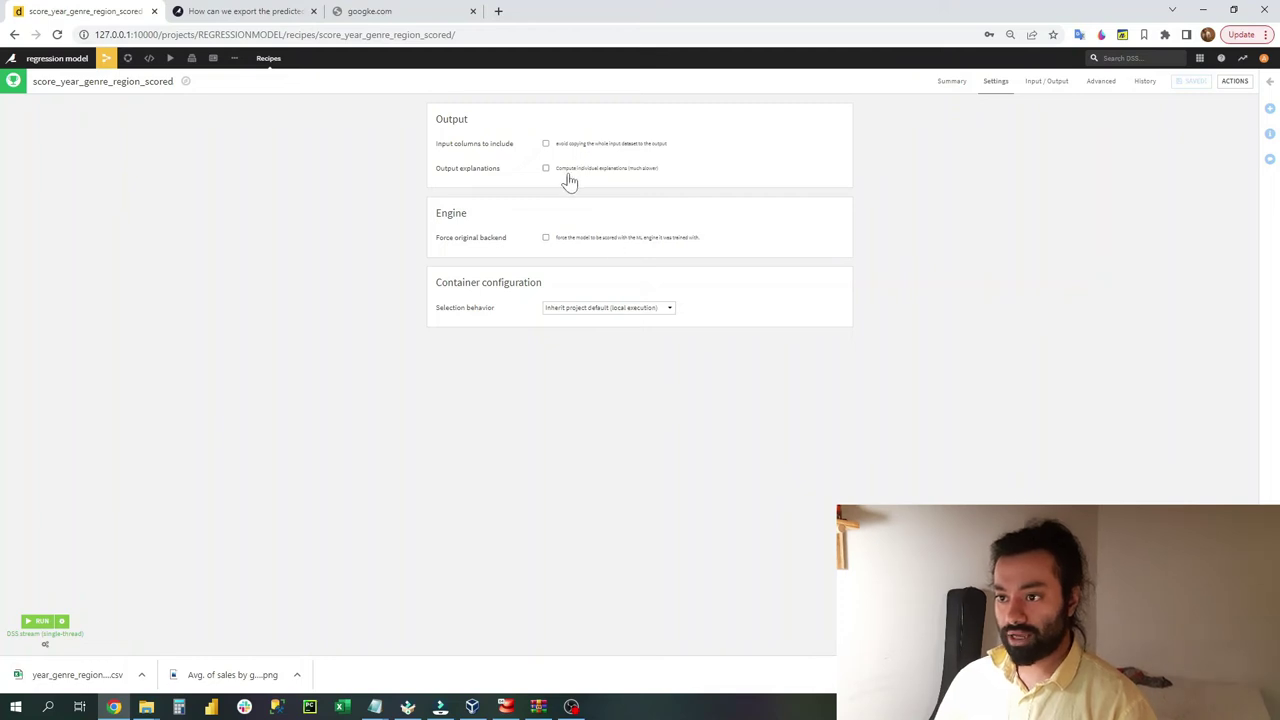
Look over the score recipe's input/output and summary tabs
click(1045, 82)
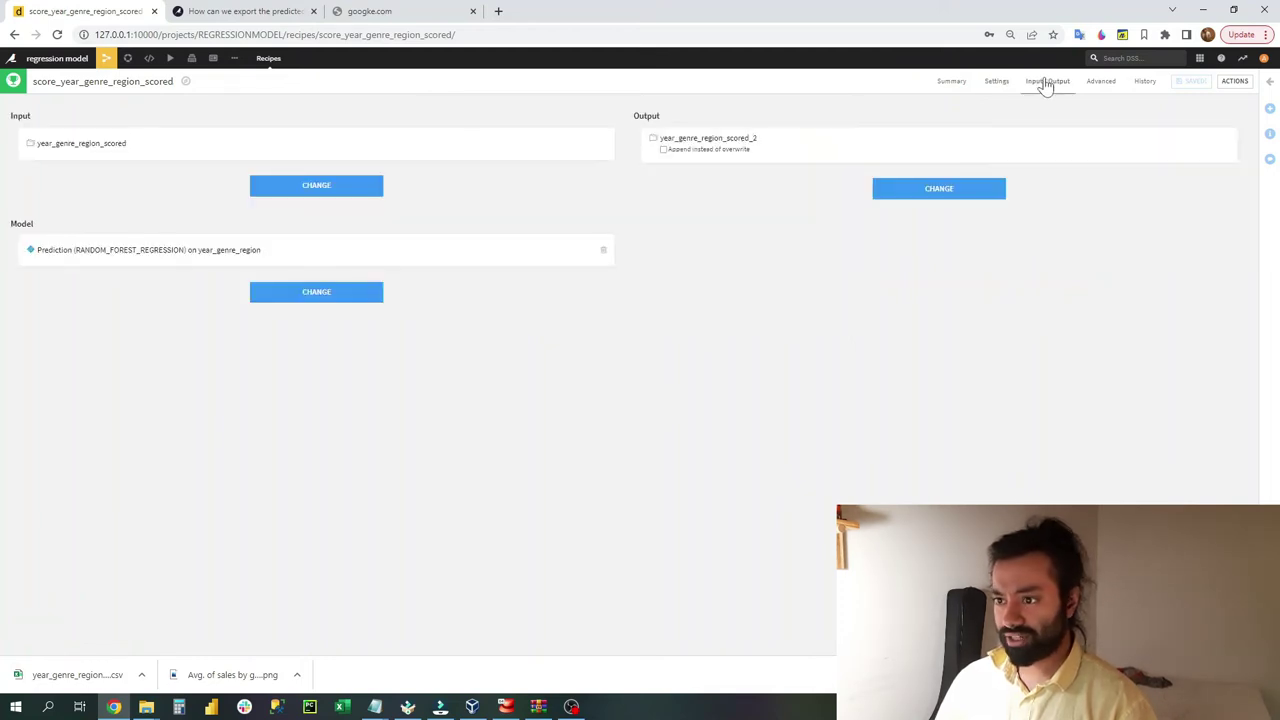
click(960, 81)
click(1000, 82)
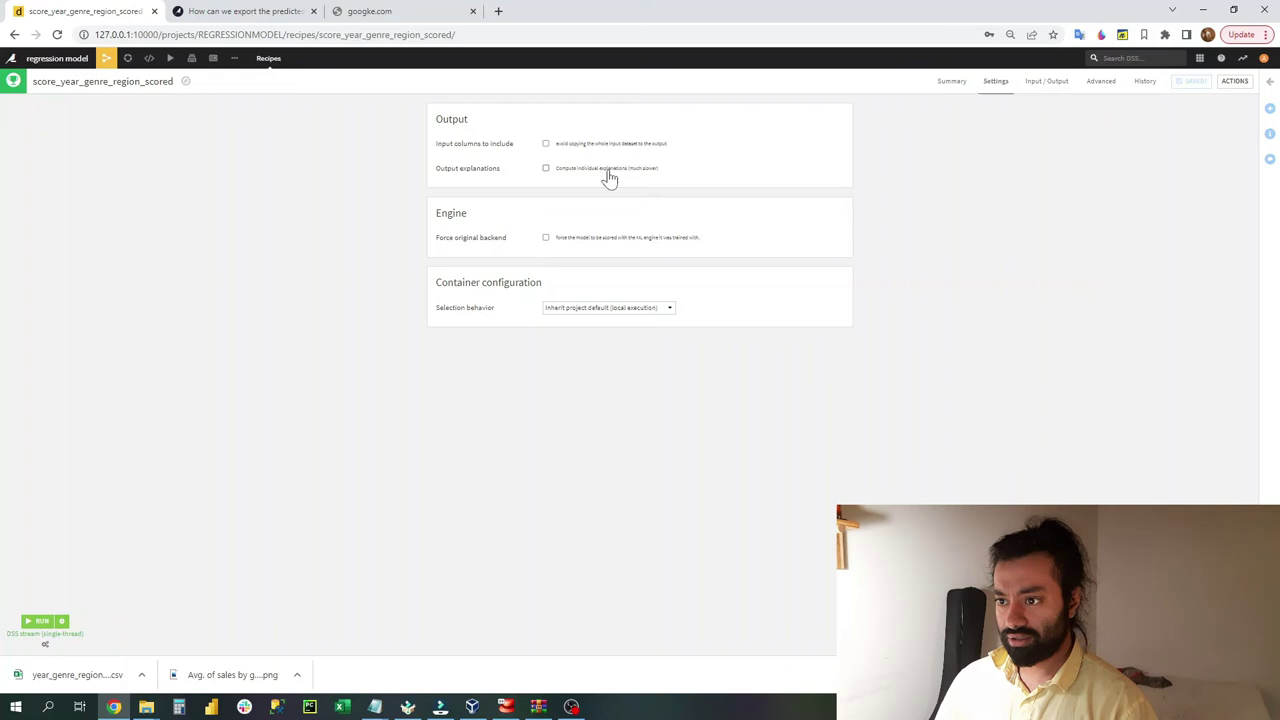
Save the recipe copying all five input columns, without prediction explanations
click(545, 145)
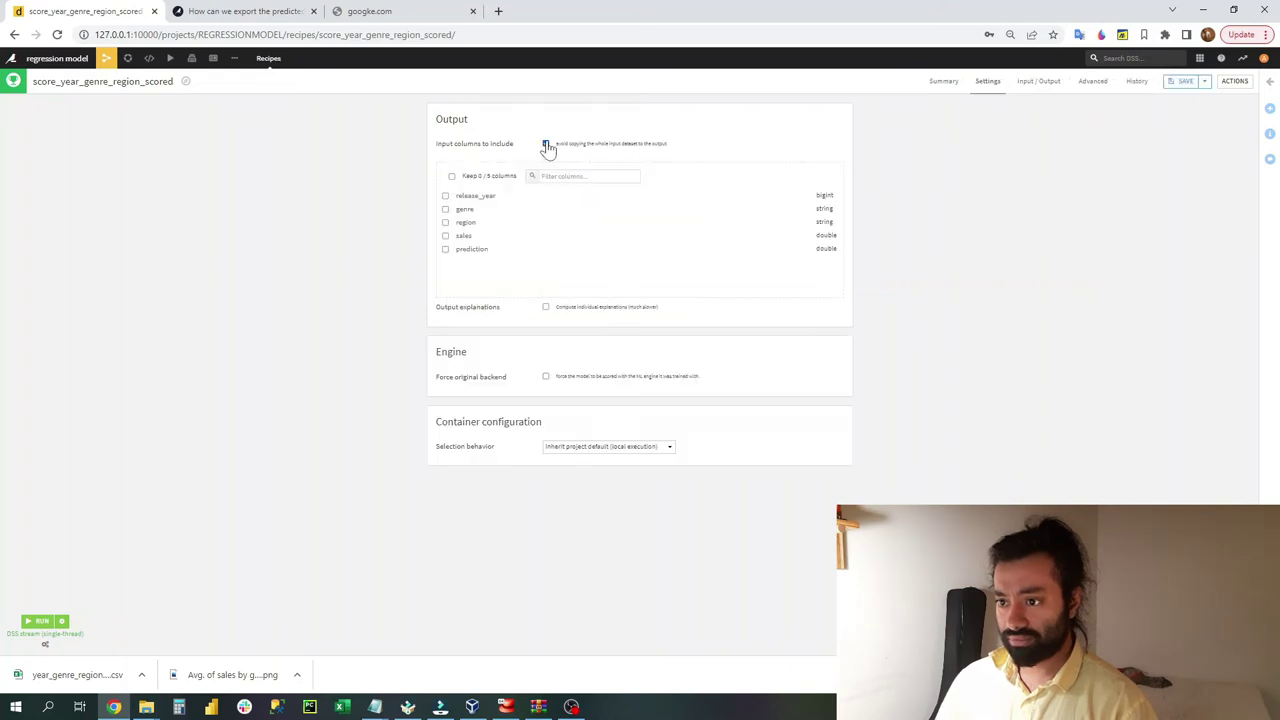
click(452, 177)
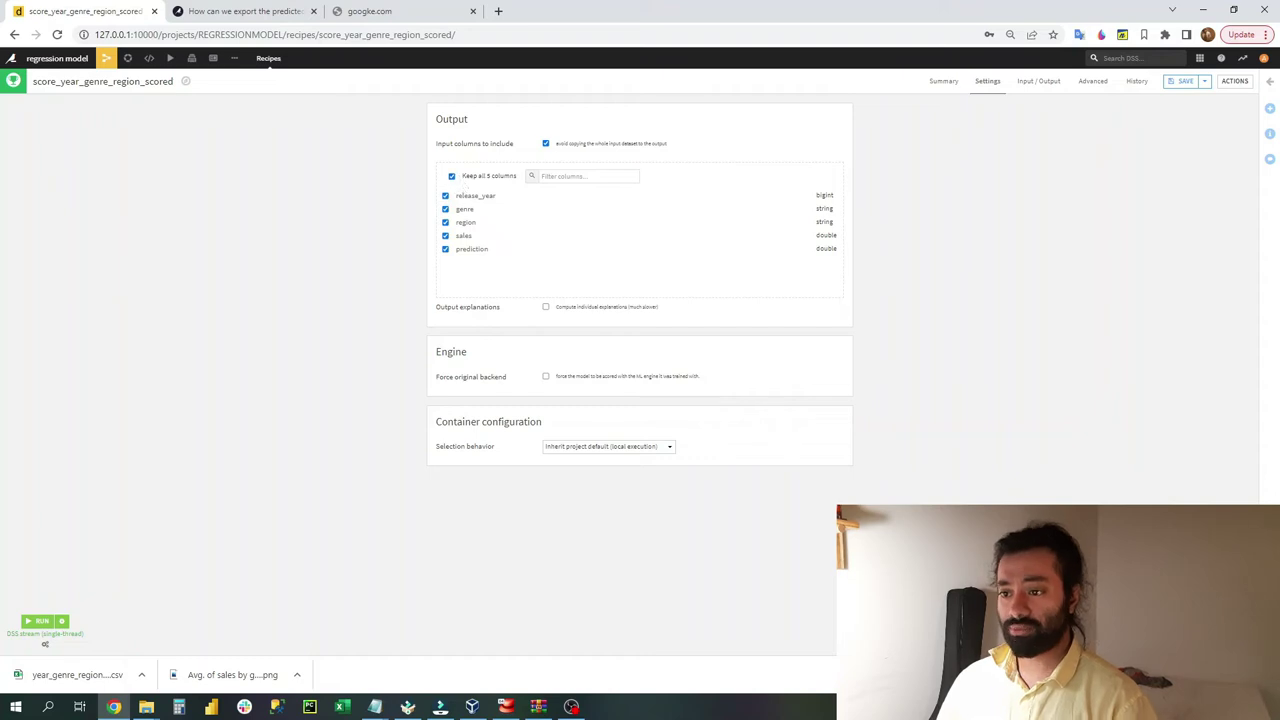
click(545, 308)
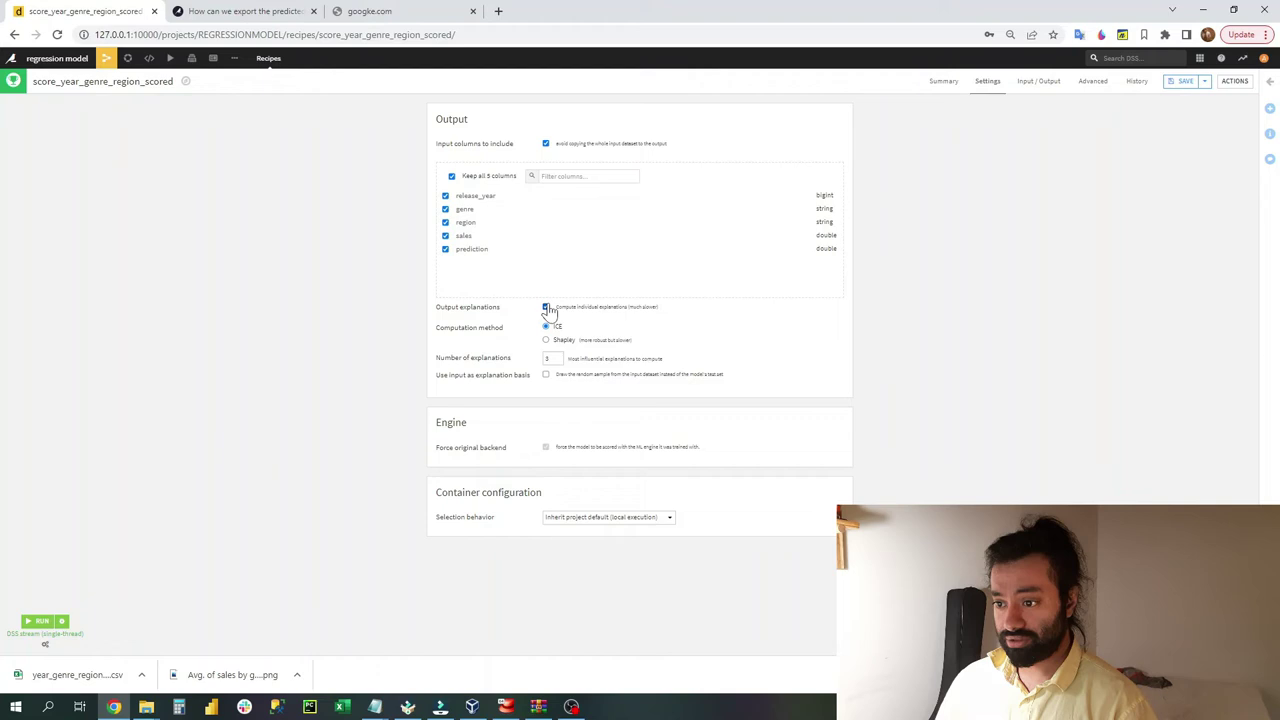
click(546, 309)
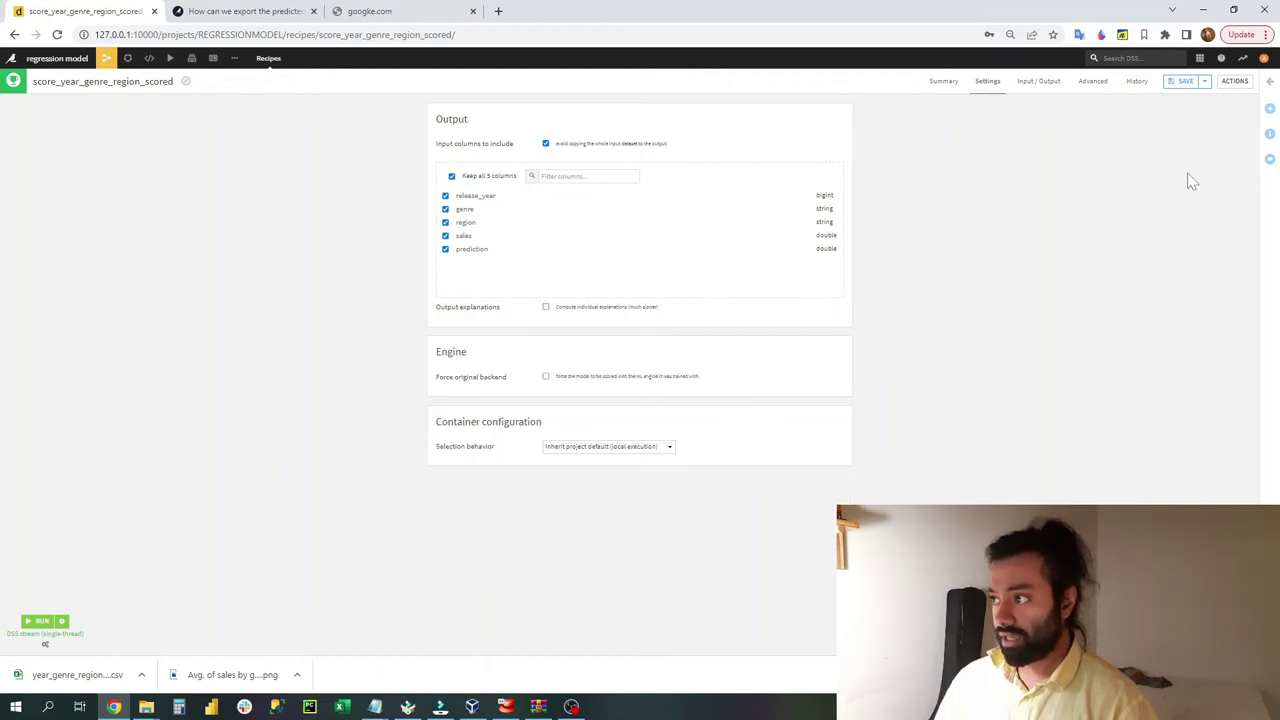
click(1182, 88)
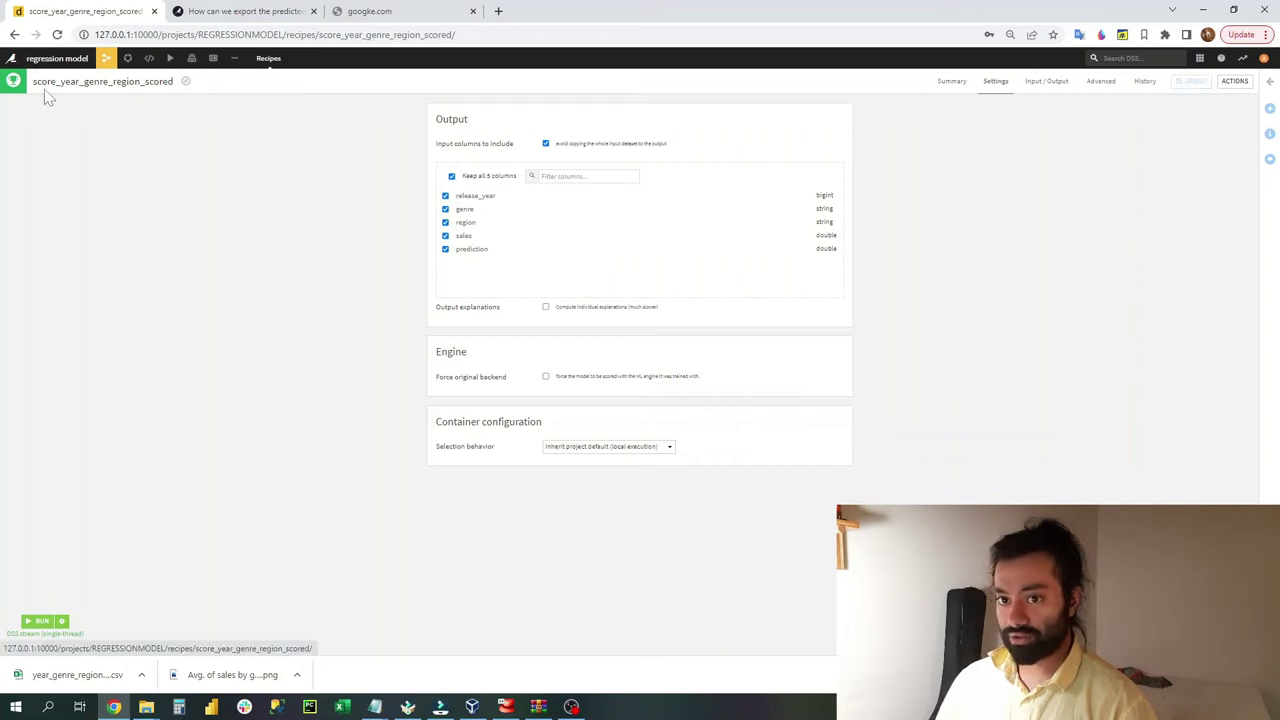
click(57, 60)
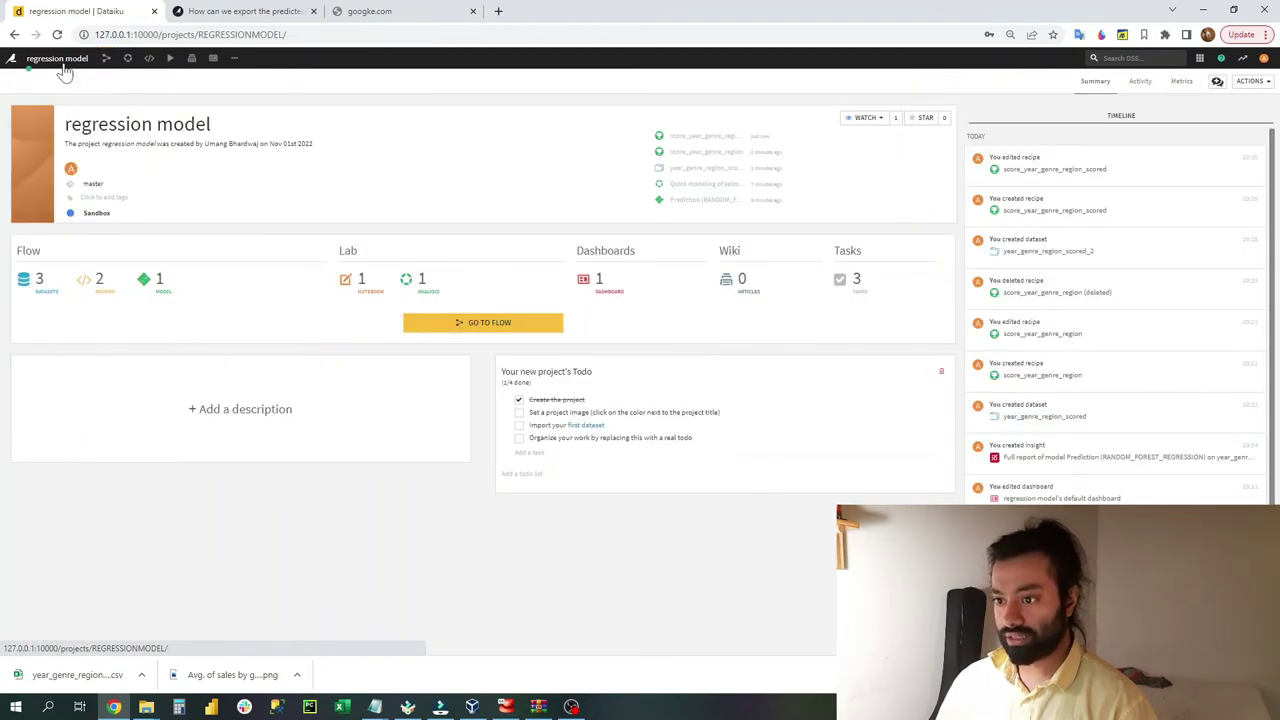
Open year_genre_region_scored_2 from the Flow, then go back to the Flow
click(445, 322)
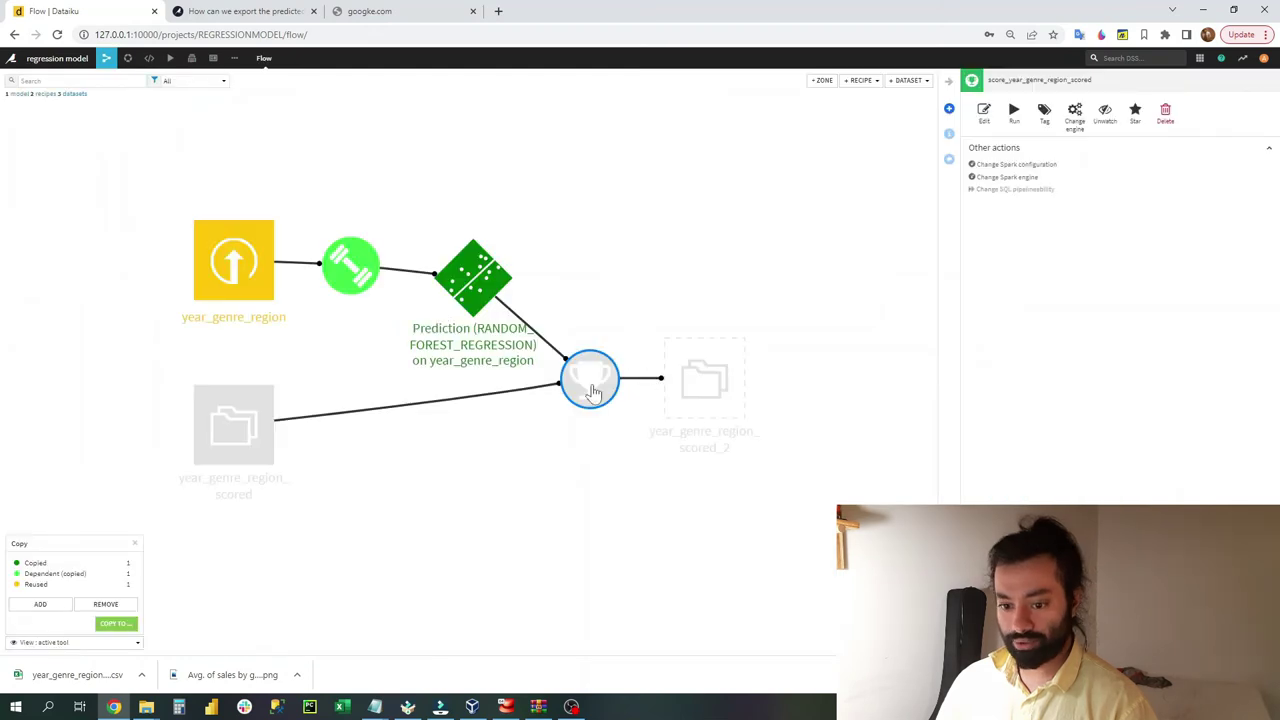
double_click(735, 388)
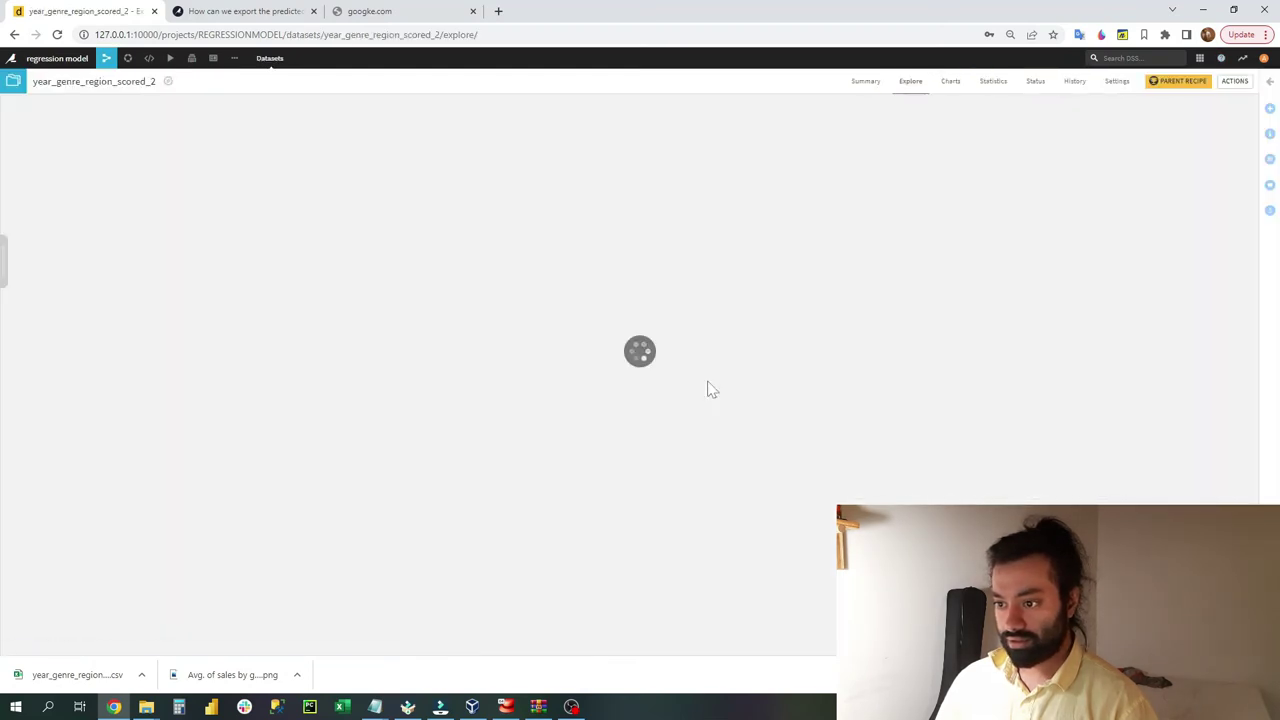
click(58, 59)
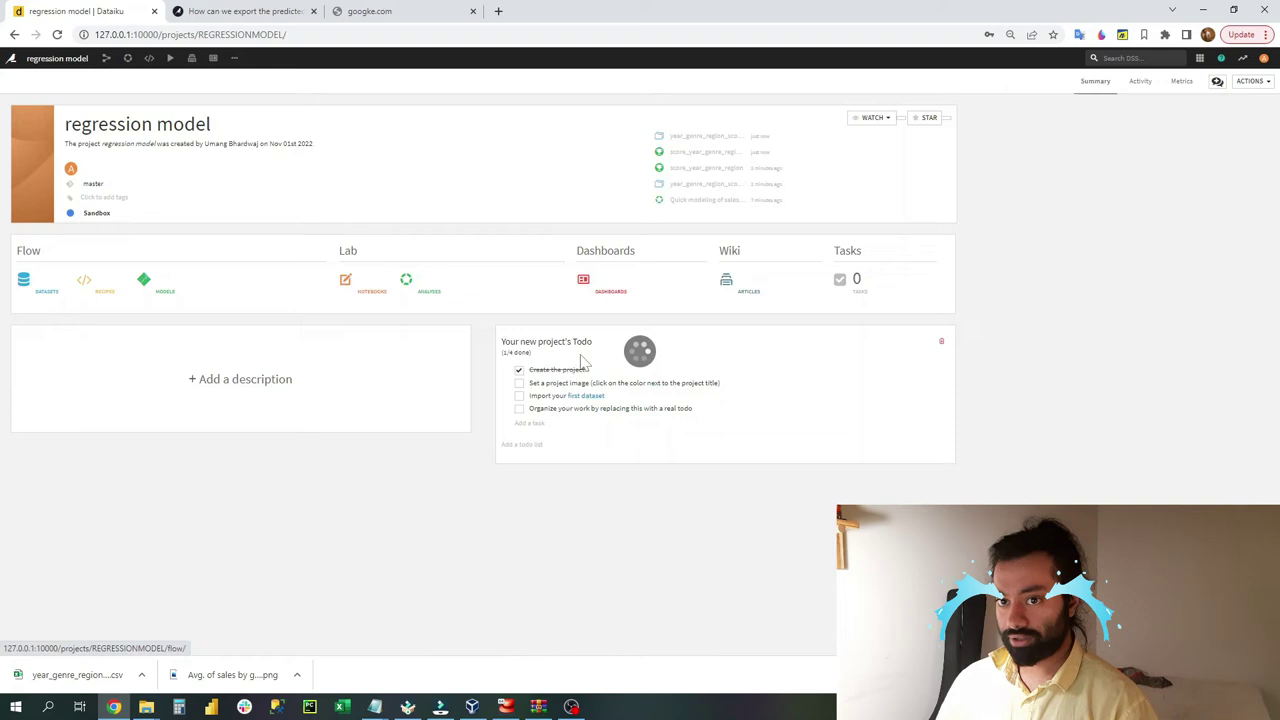
click(486, 321)
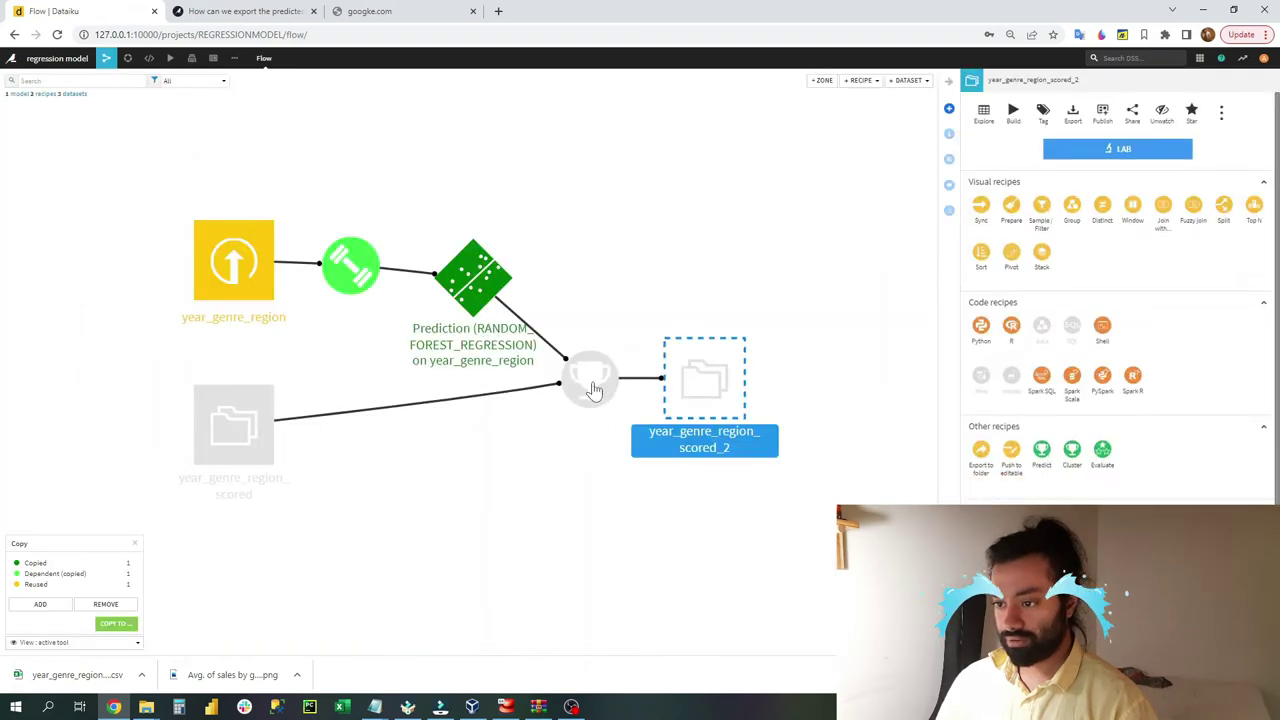
Run the score recipe, then open the built year_genre_region_scored_2 dataset with its prediction column
double_click(590, 378)
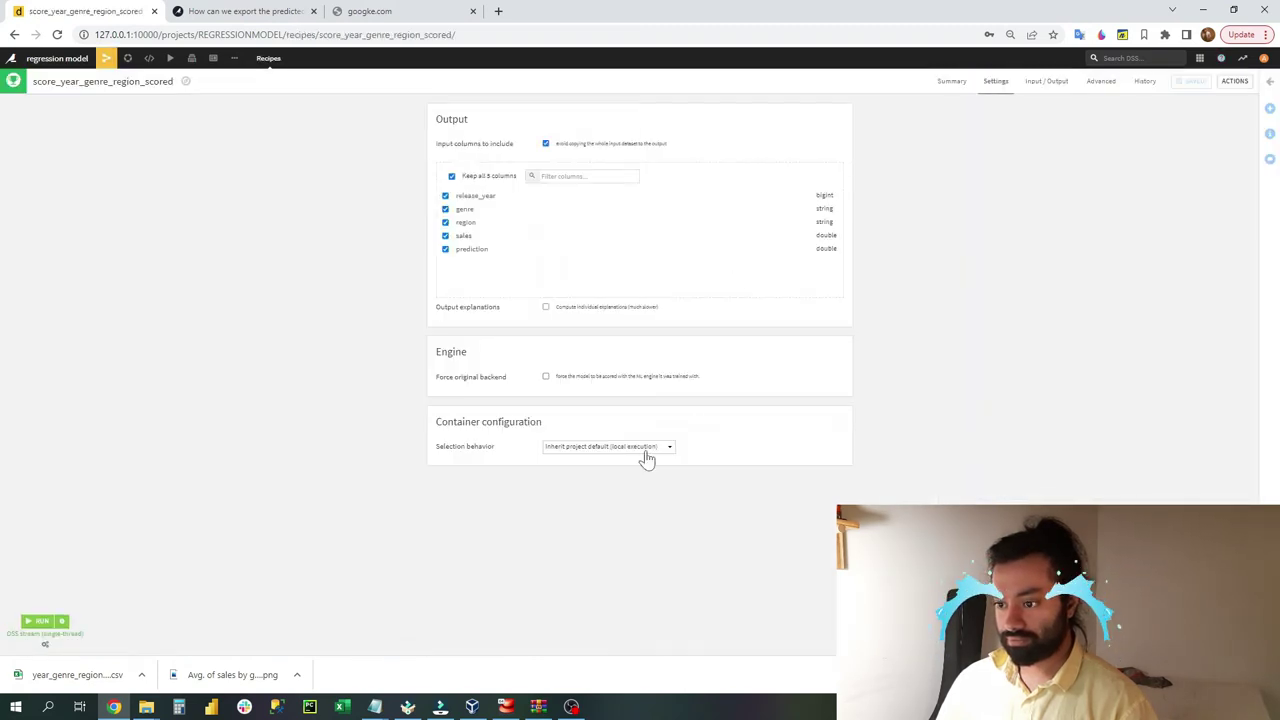
click(40, 623)
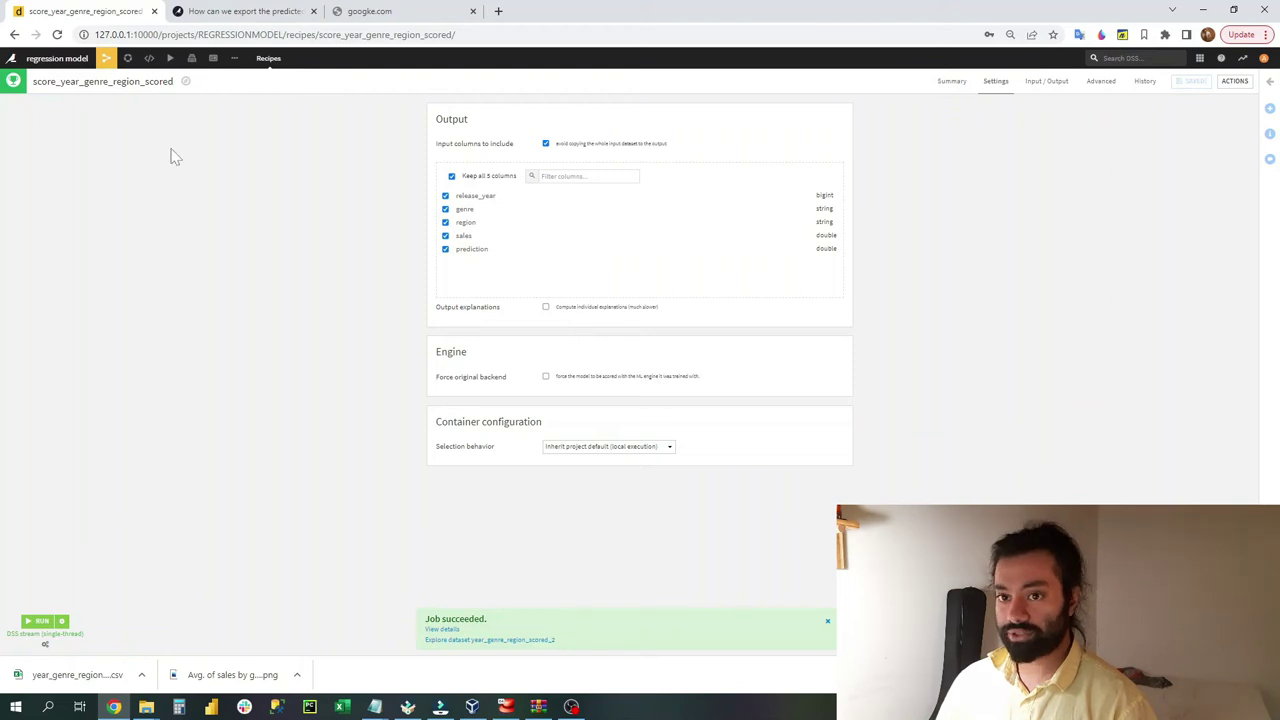
click(77, 60)
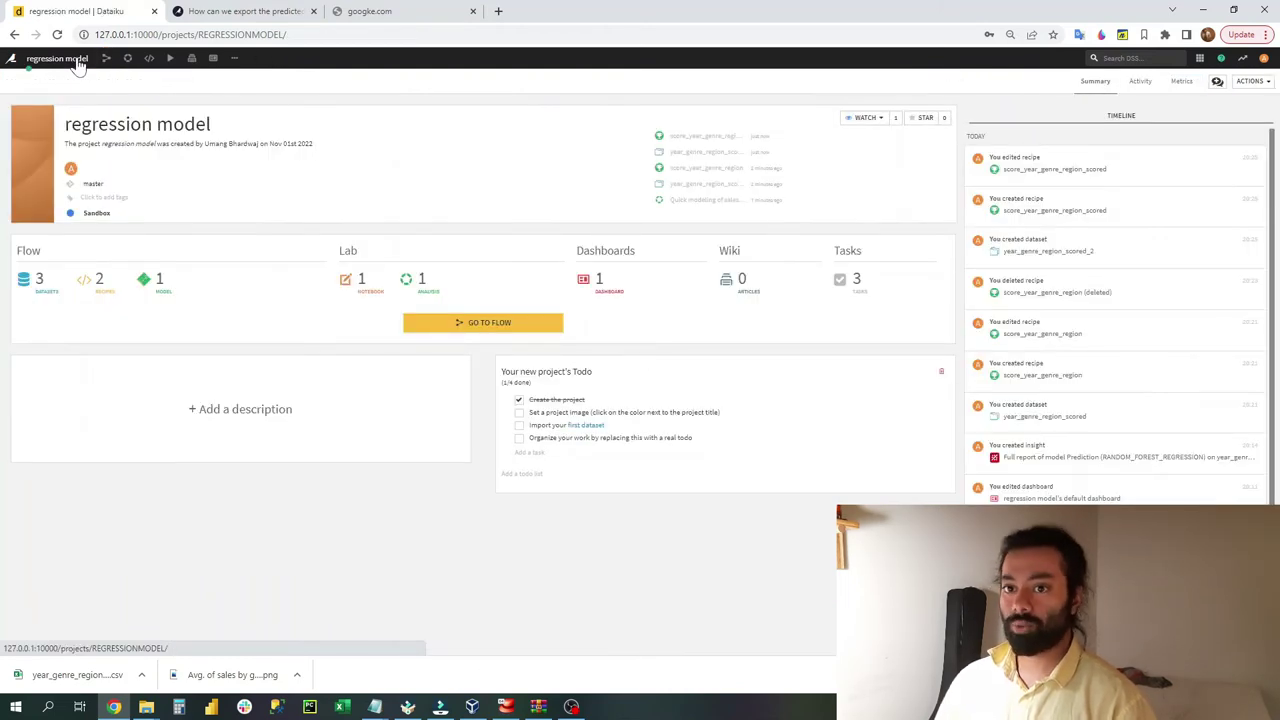
click(471, 325)
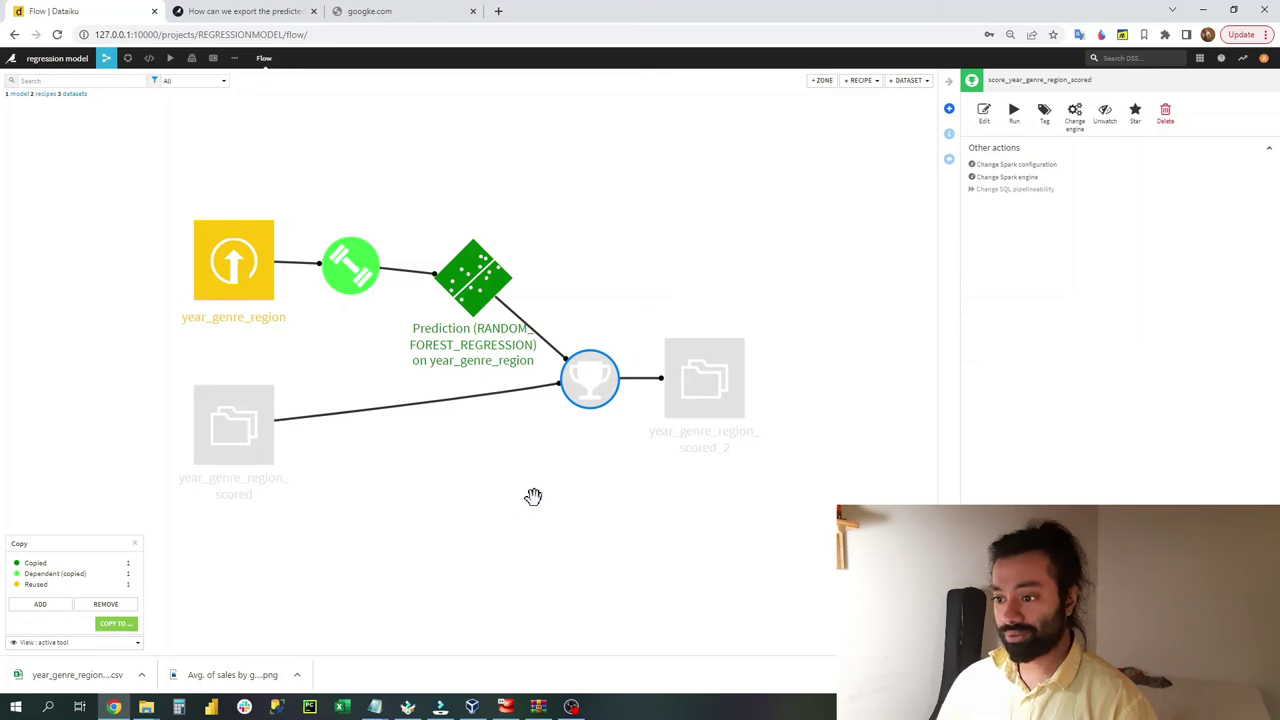
double_click(700, 388)
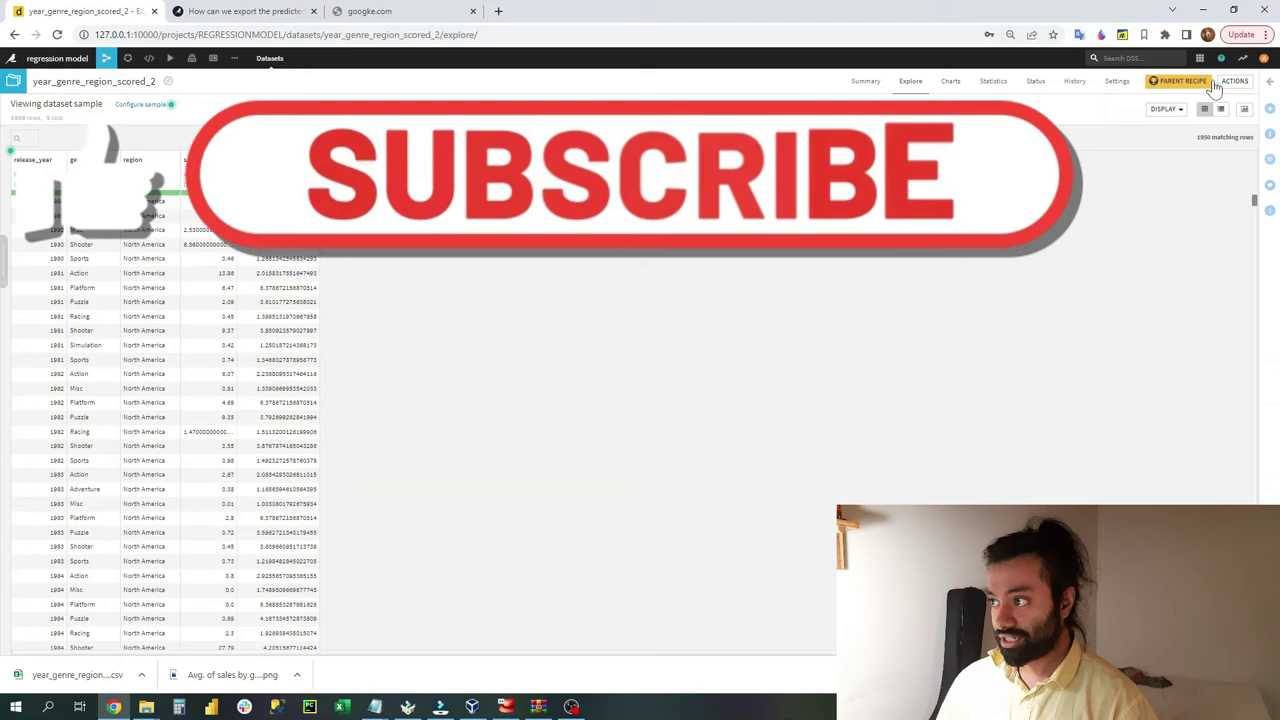
Export the year_genre_region_scored_2 dataset with its prediction column and download it as CSV
click(1232, 81)
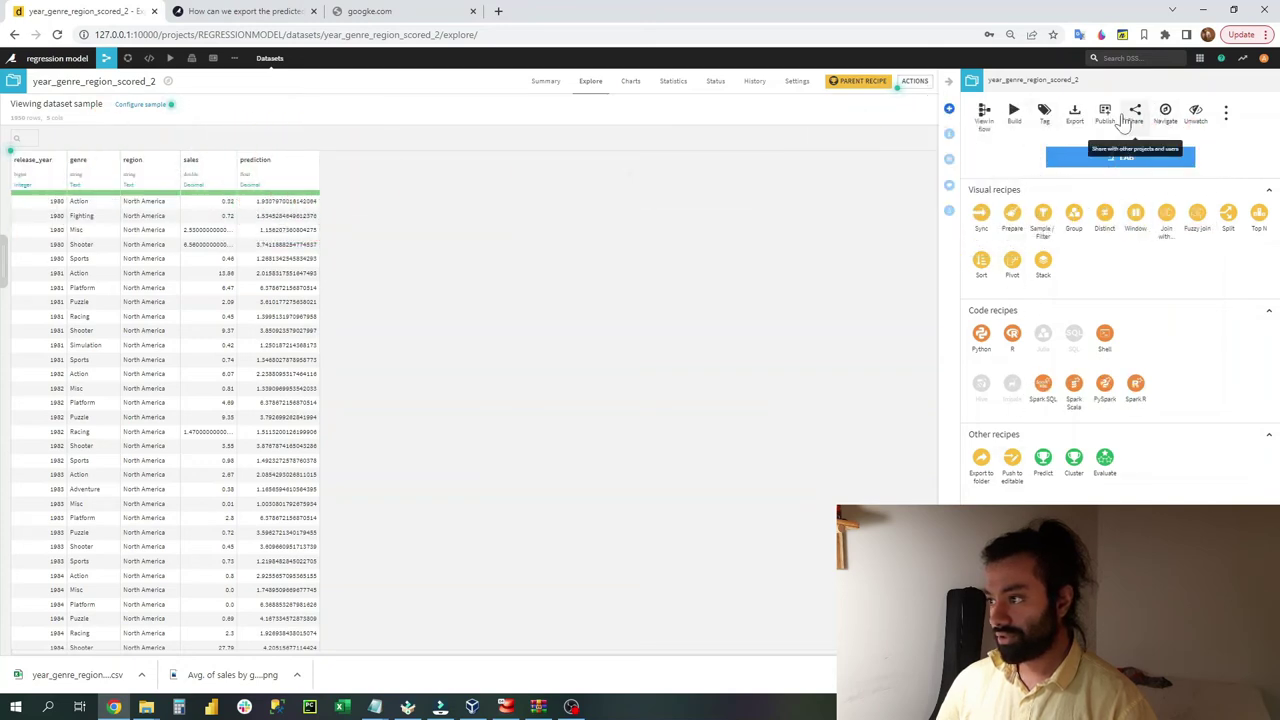
click(1085, 118)
click(572, 344)
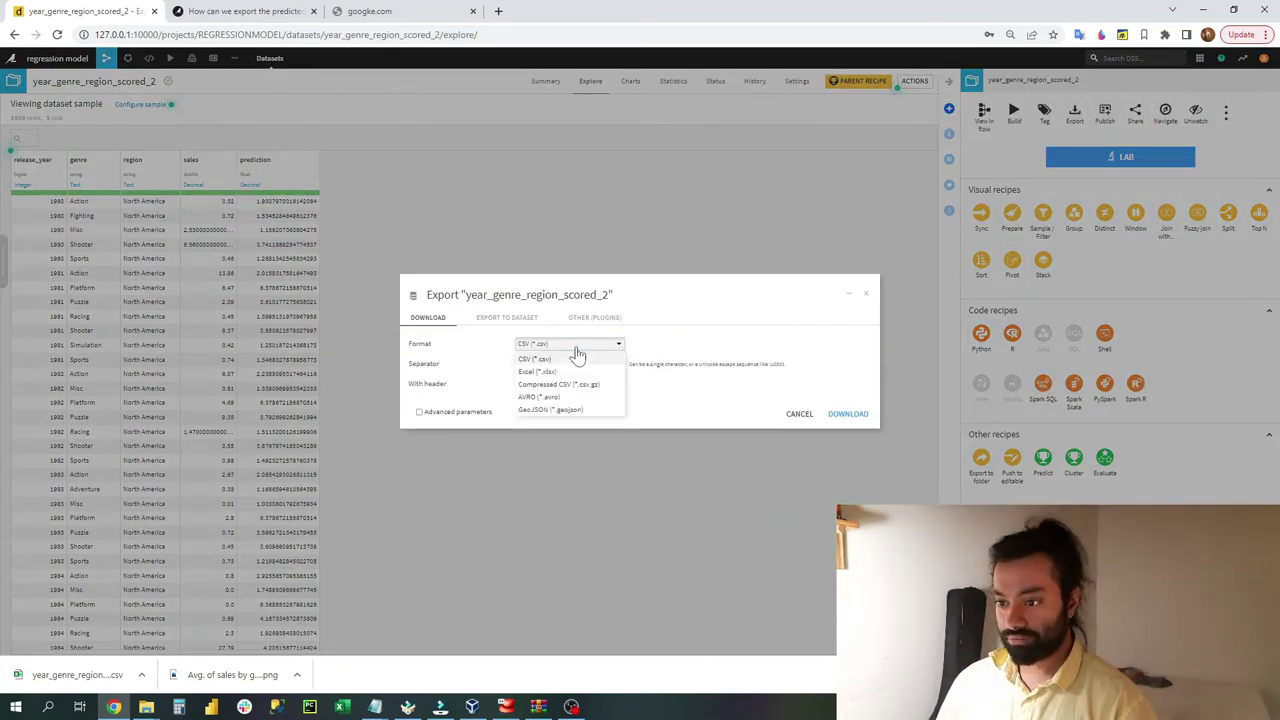
click(535, 358)
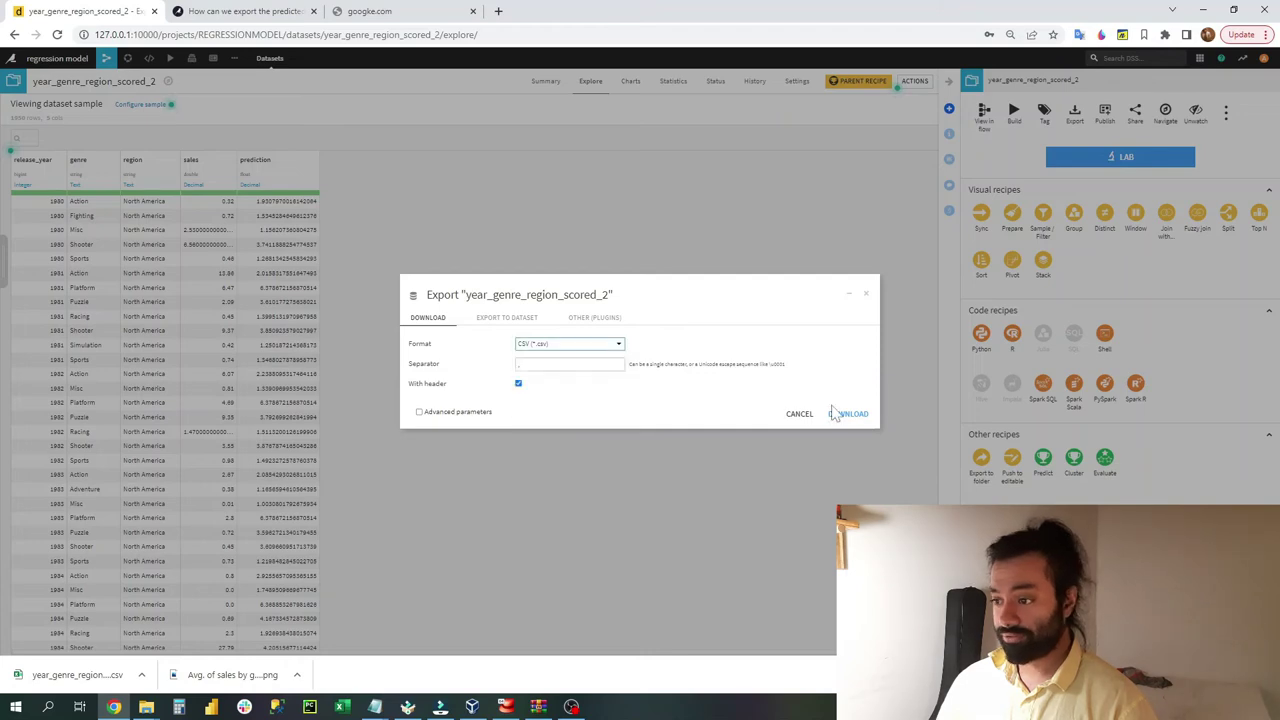
click(846, 413)
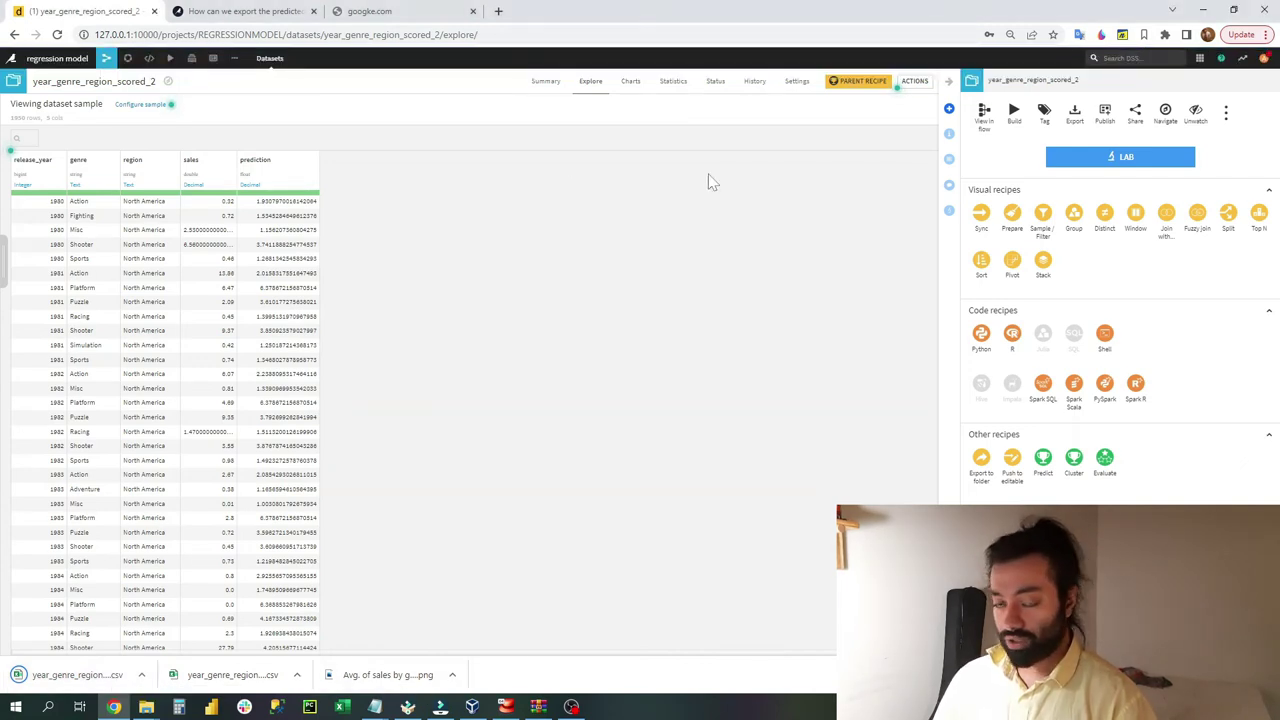
Open the saved random forest model from the project Flow
click(62, 60)
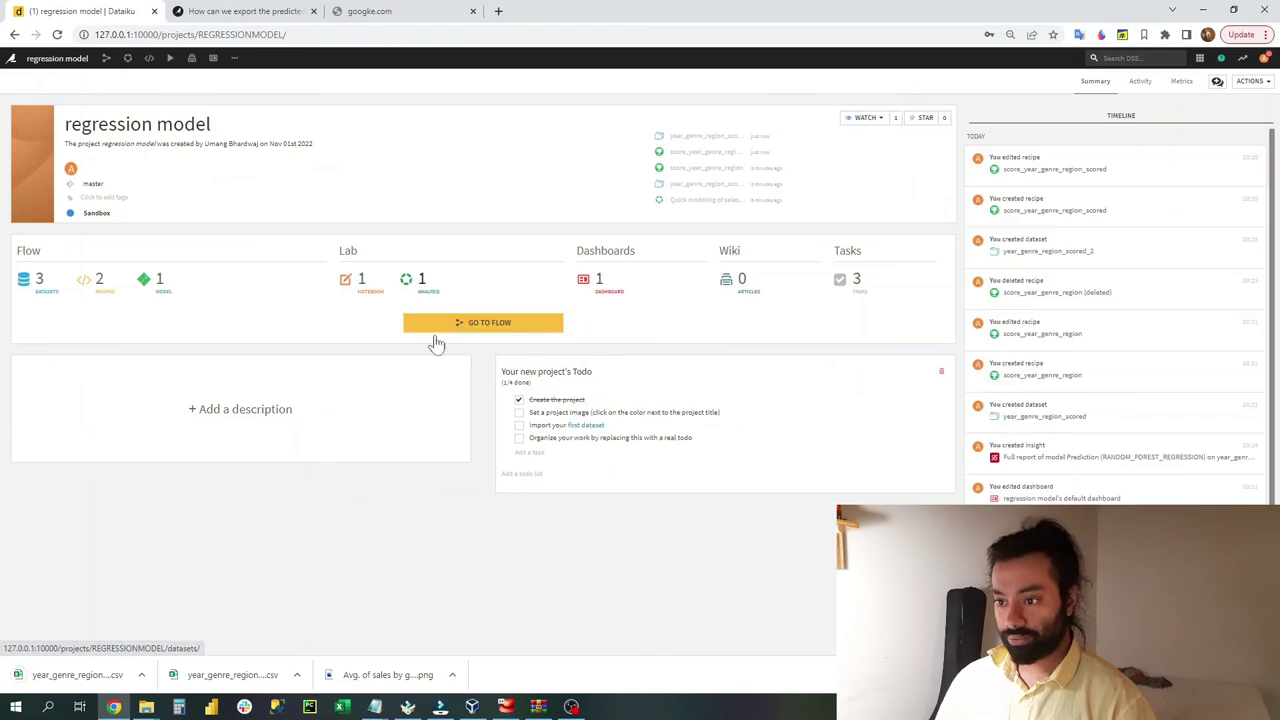
click(482, 322)
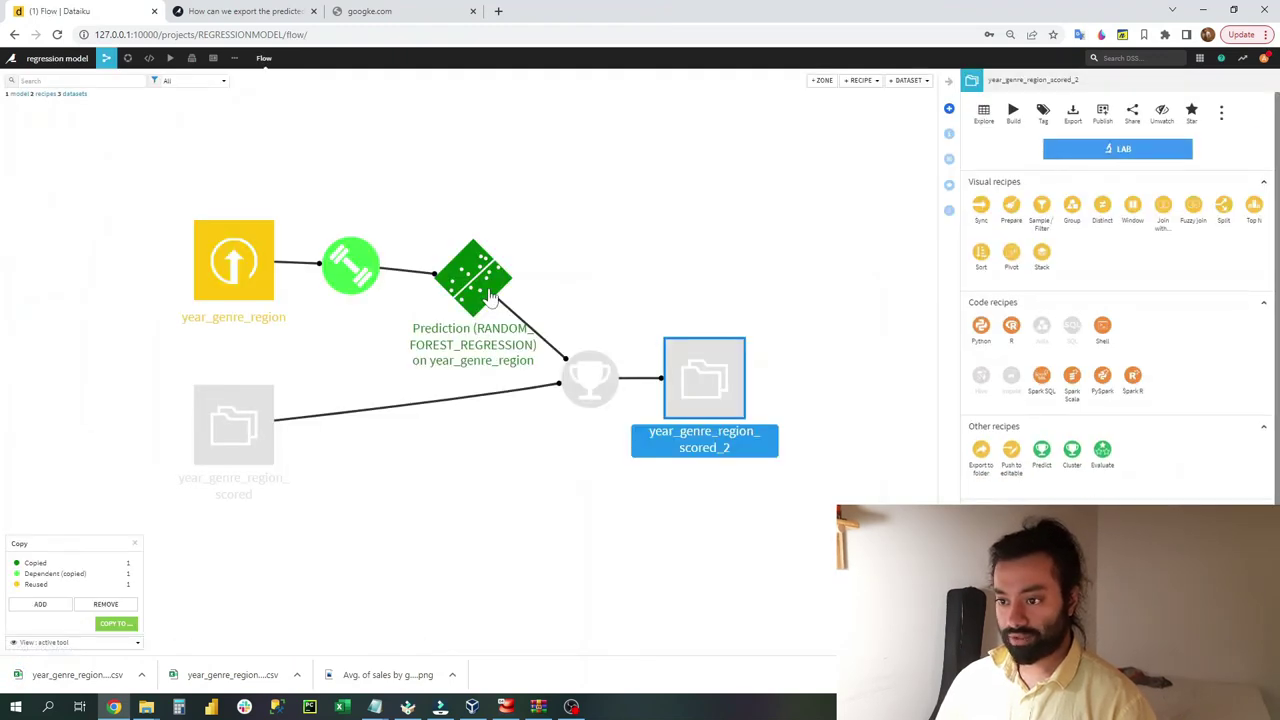
double_click(490, 290)
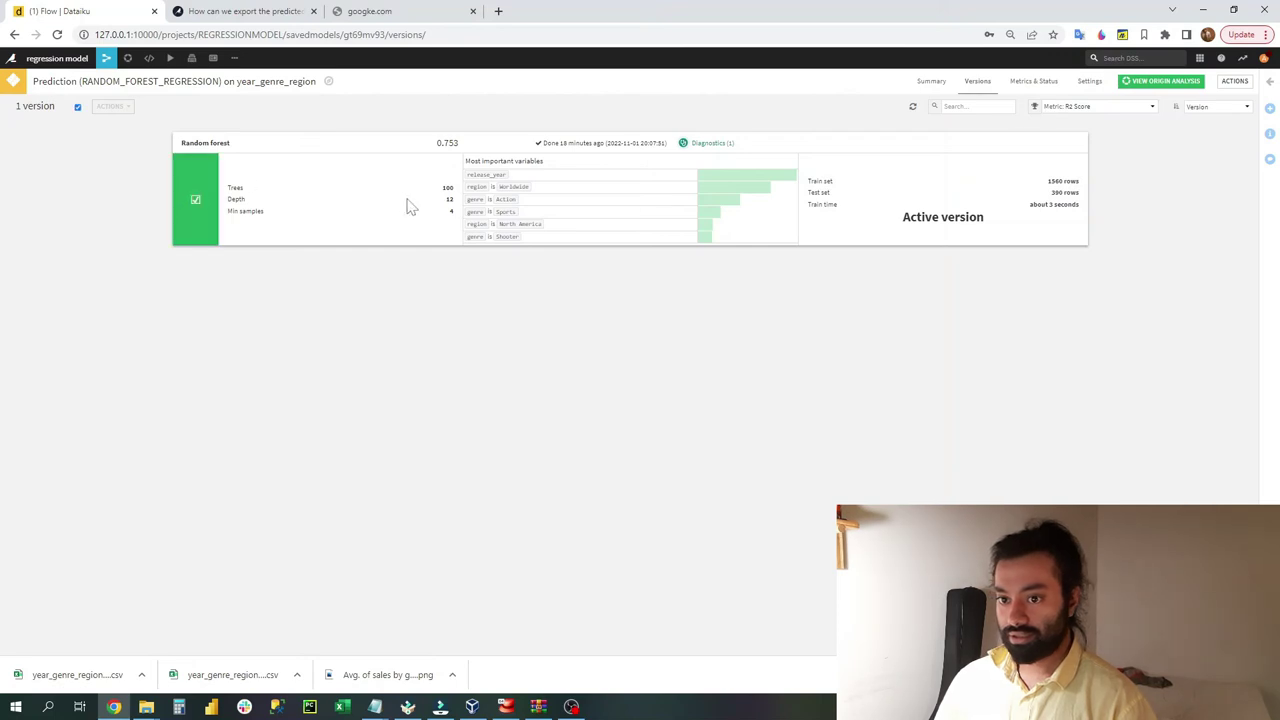
In the origin analysis, open the Random forest model report with R2 Score 0.753
click(1166, 82)
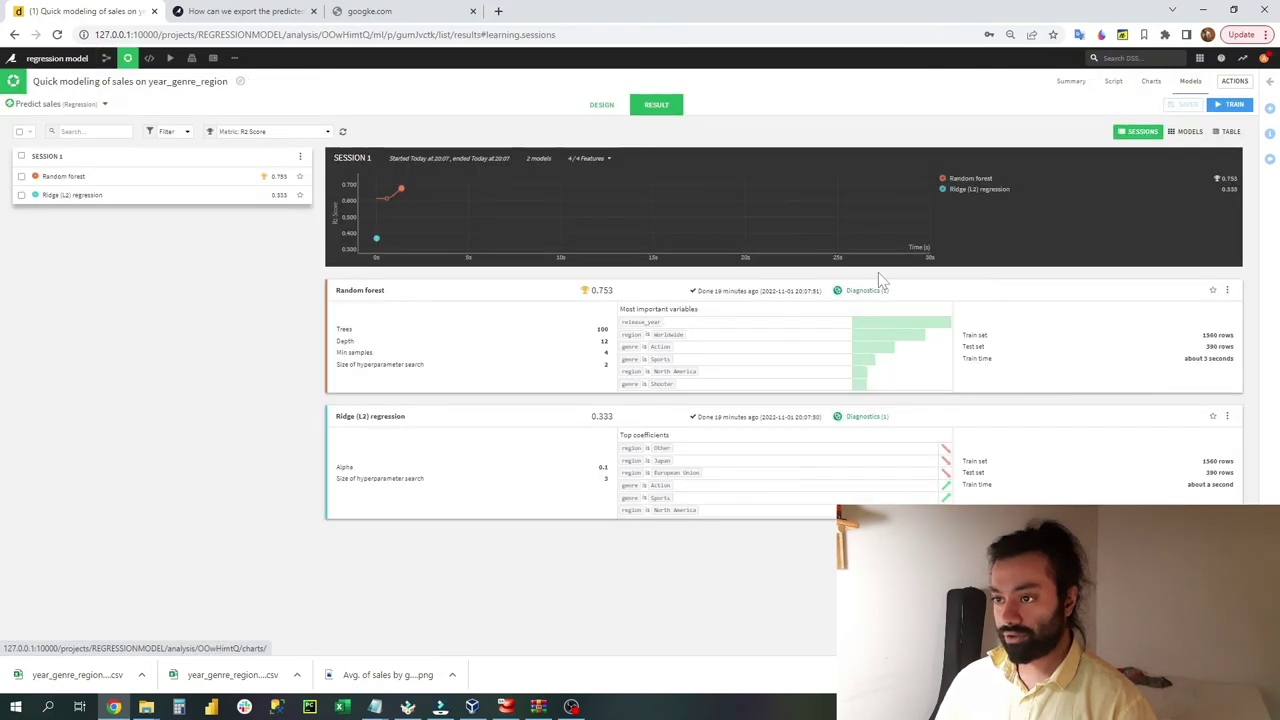
click(62, 179)
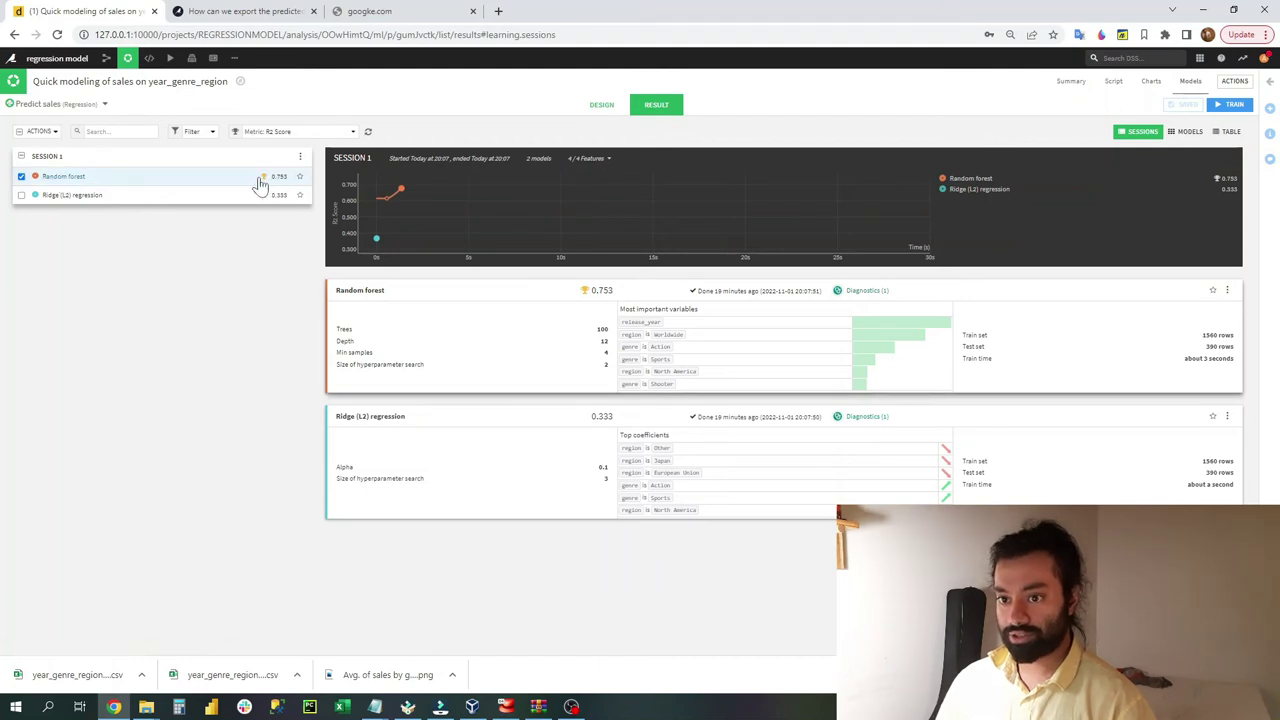
click(277, 132)
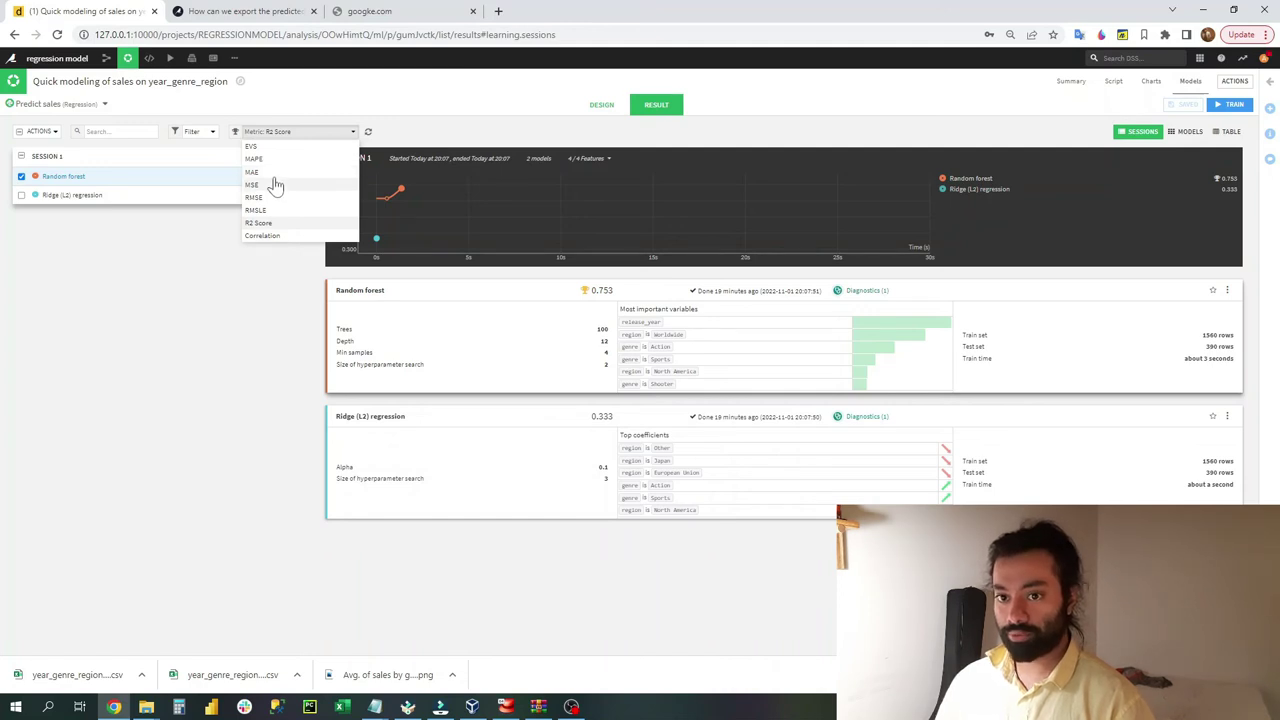
click(277, 133)
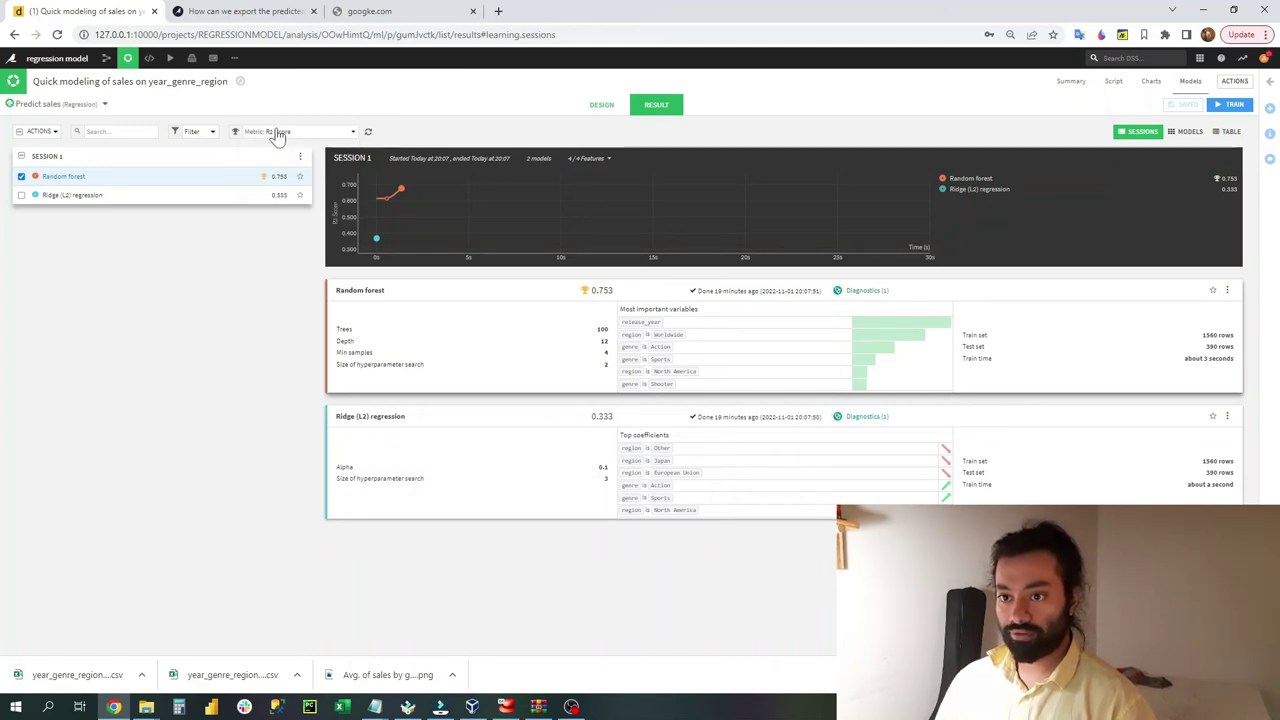
click(66, 176)
click(98, 182)
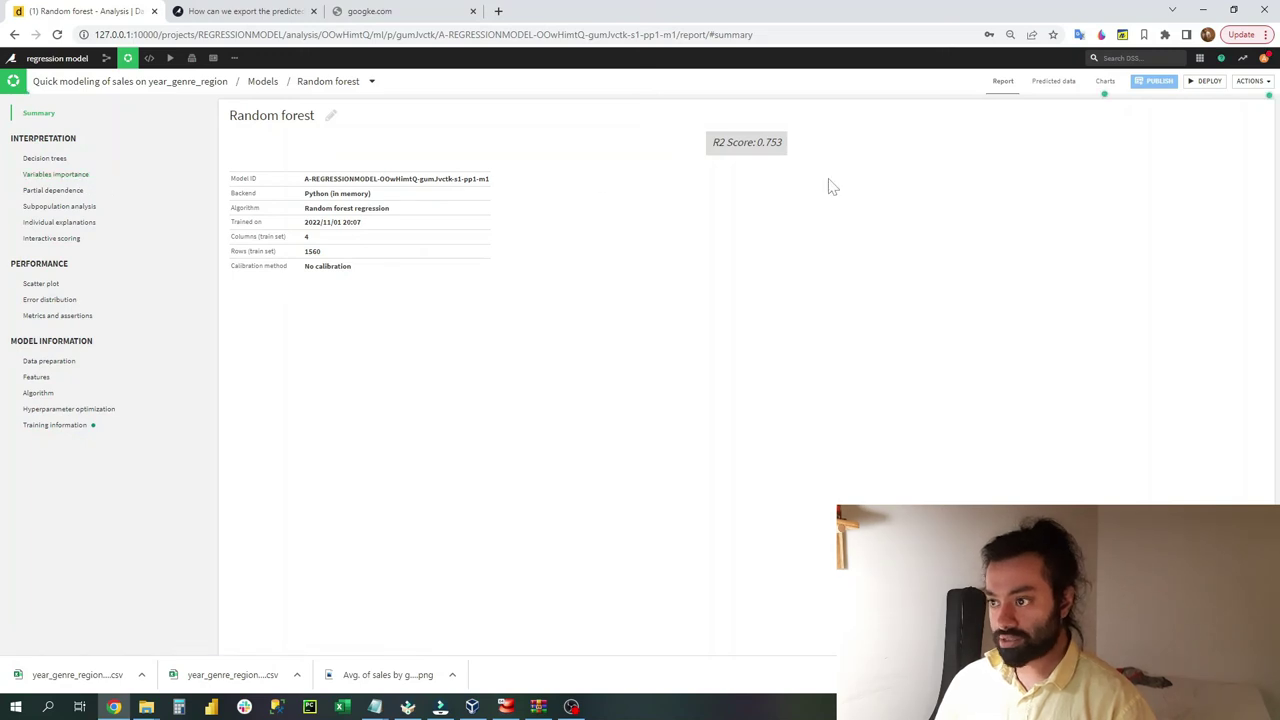
Check the Random forest predicted data table, then show the Avg. of sales by genre chart led by Action
click(1076, 84)
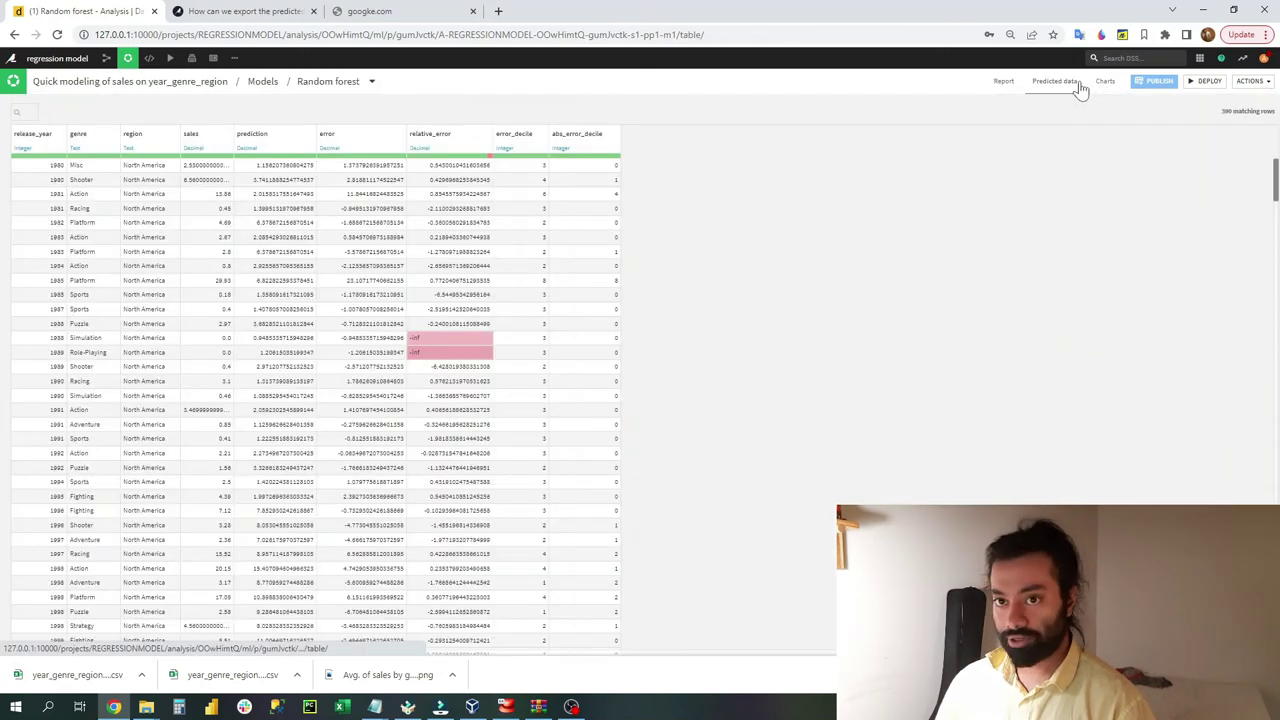
click(1104, 84)
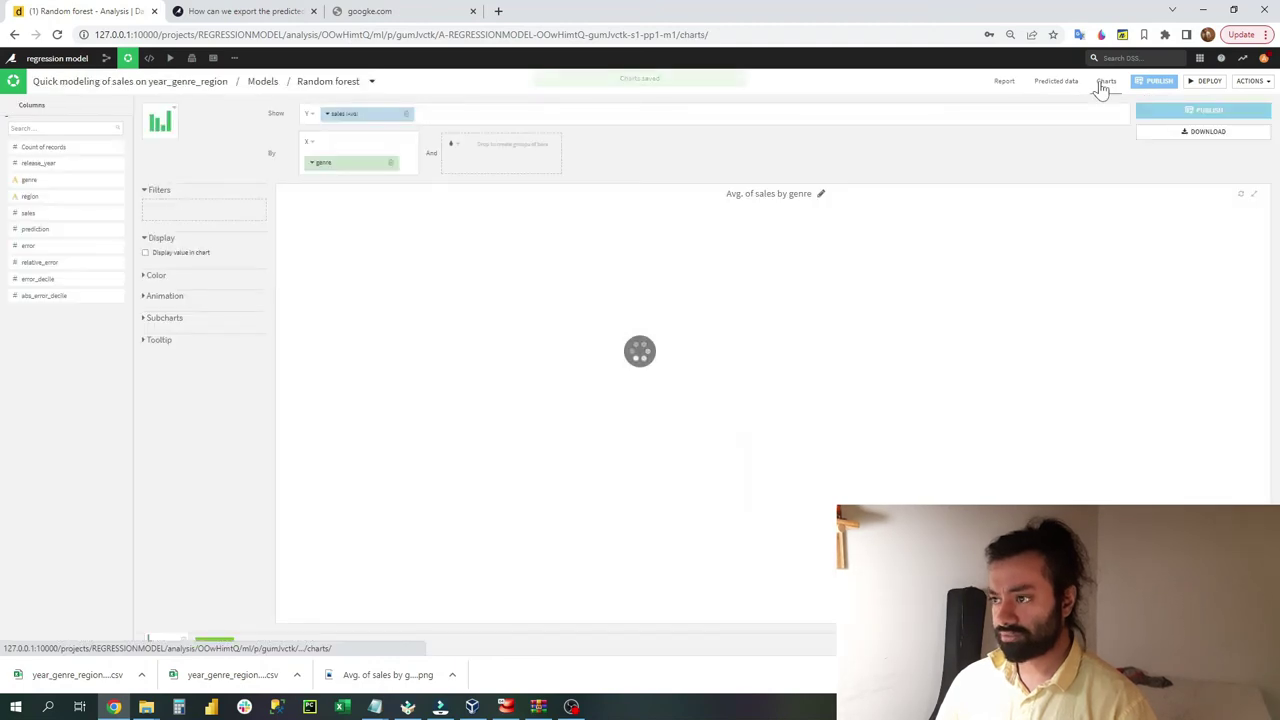
click(1064, 84)
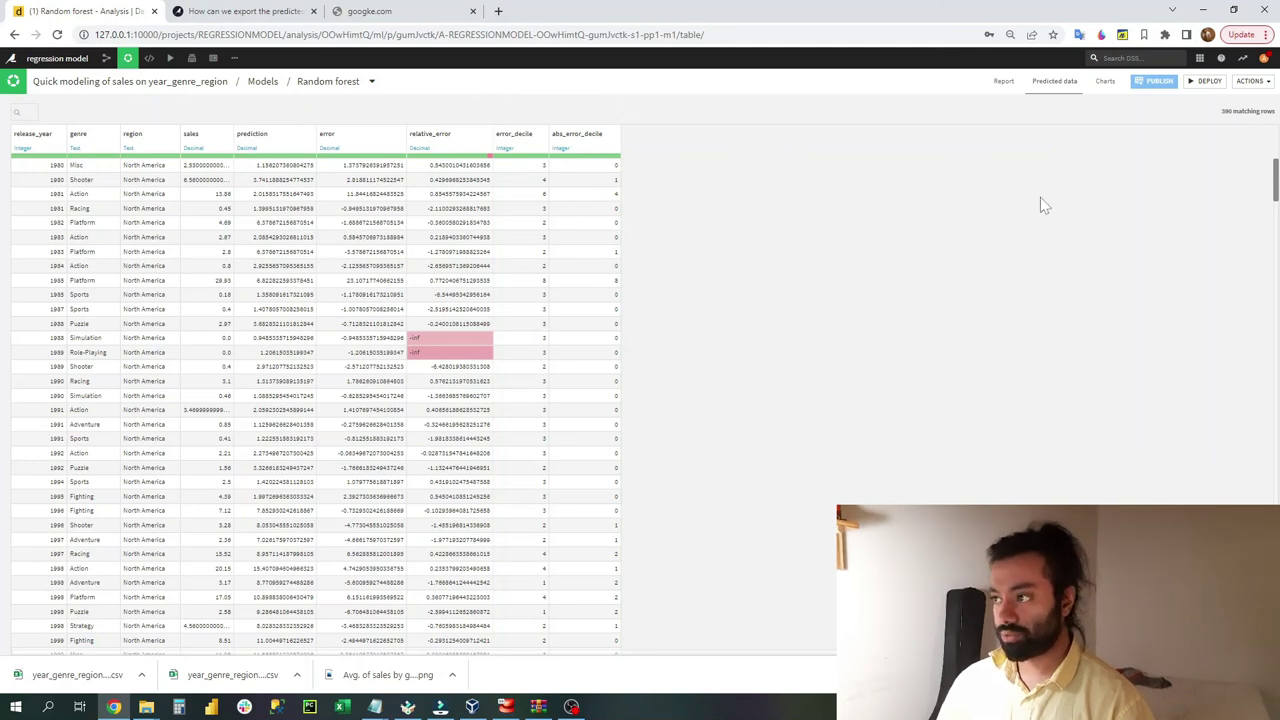
click(1106, 82)
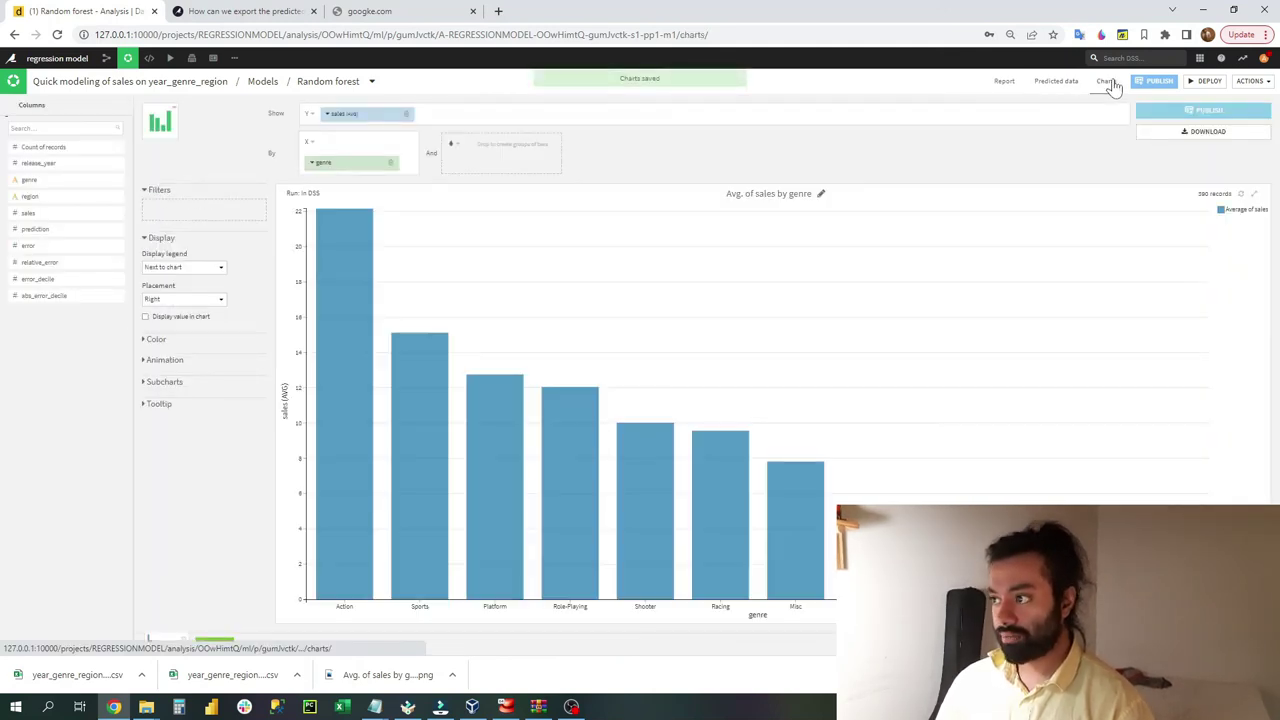